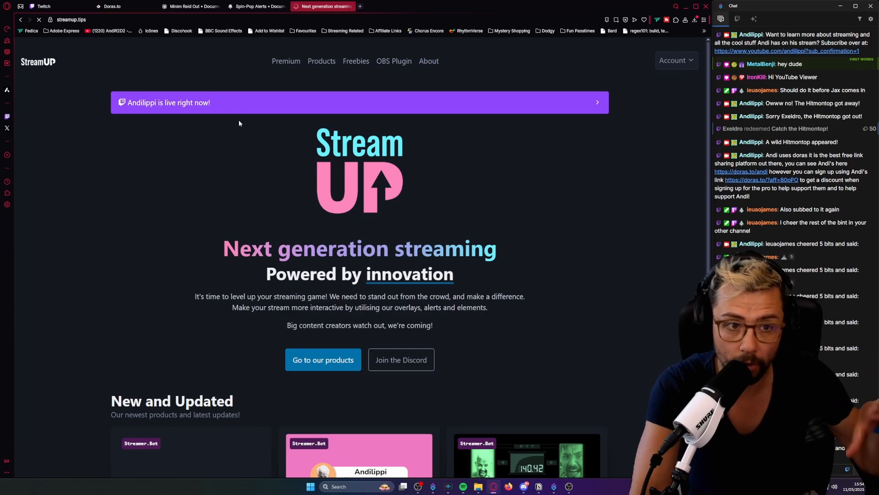
Open the Minim Raid Out product page from the new and updated products and review its key features.
scroll(243, 137, down, 4)
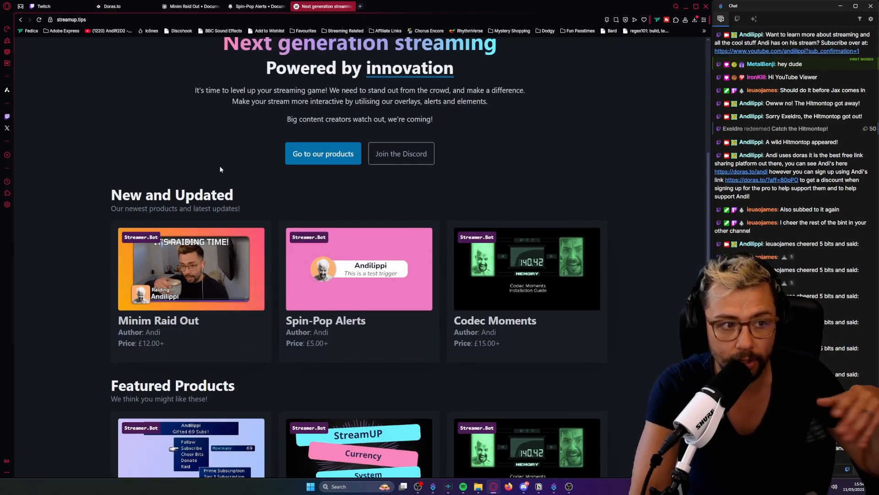
scroll(219, 166, up, 4)
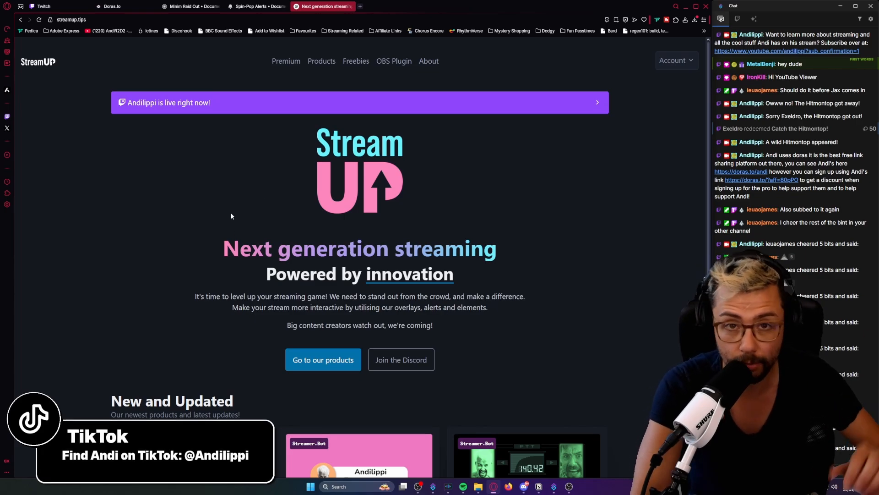
scroll(231, 213, down, 5)
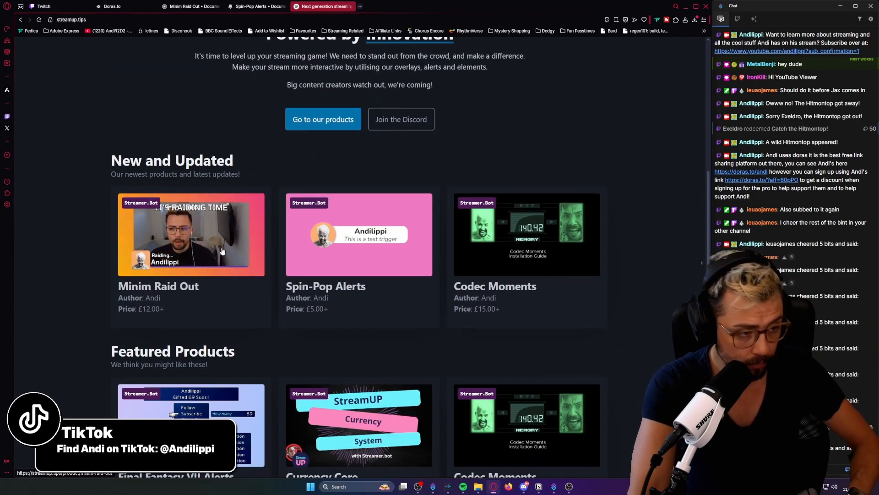
click(226, 256)
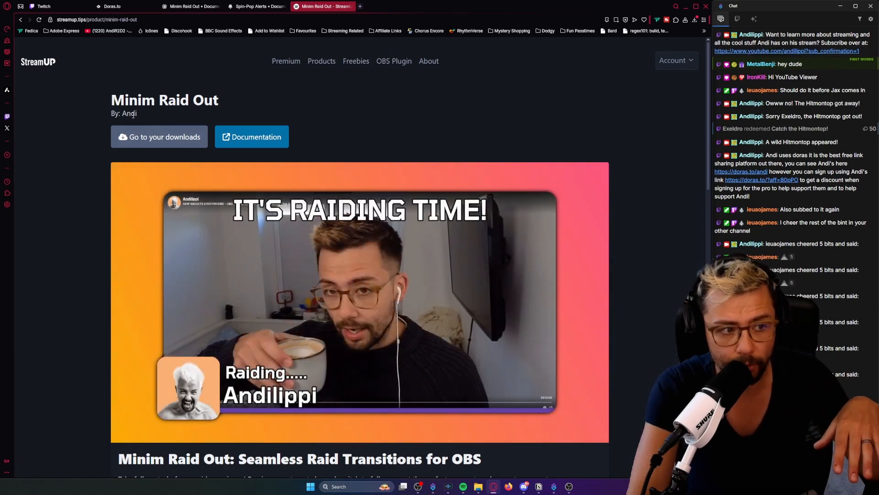
scroll(259, 221, down, 20)
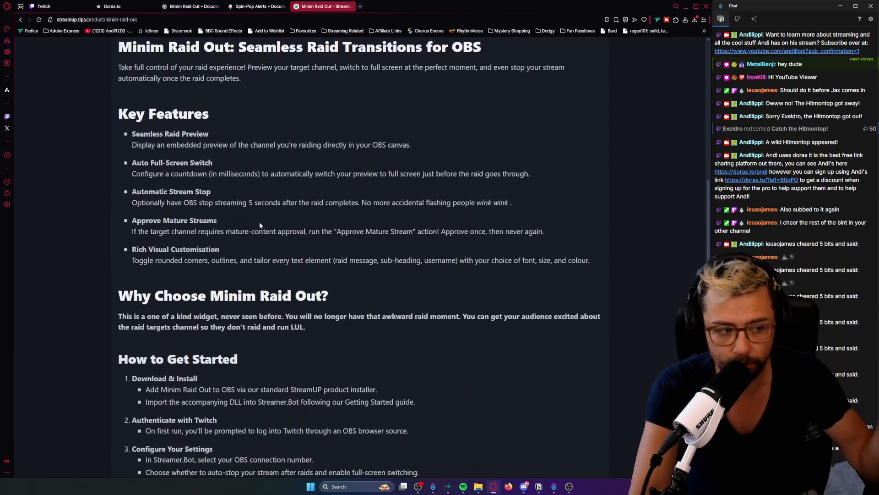
scroll(260, 222, up, 20)
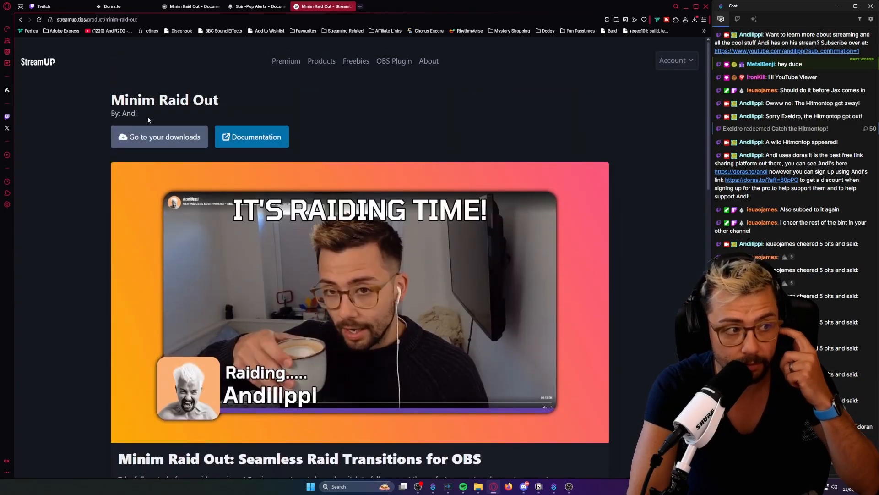
Go to the account's product downloads and locate the Minim Raid Out entry.
click(152, 142)
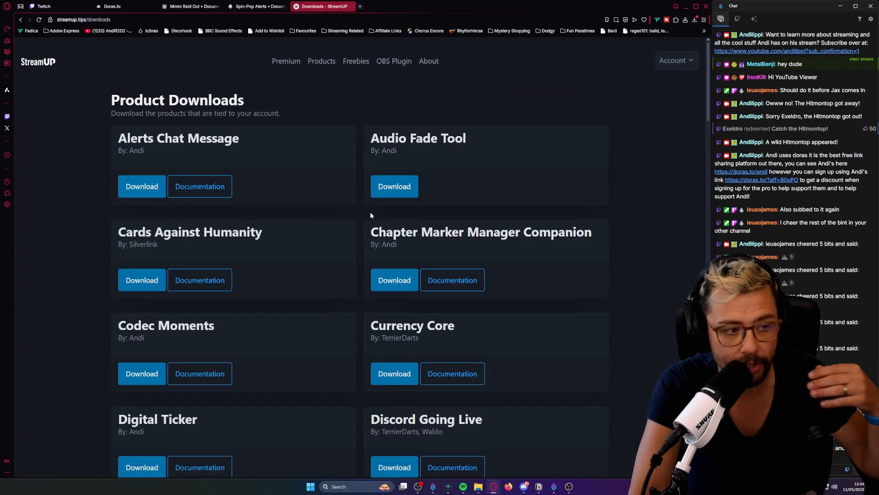
scroll(361, 219, down, 15)
scroll(361, 218, down, 20)
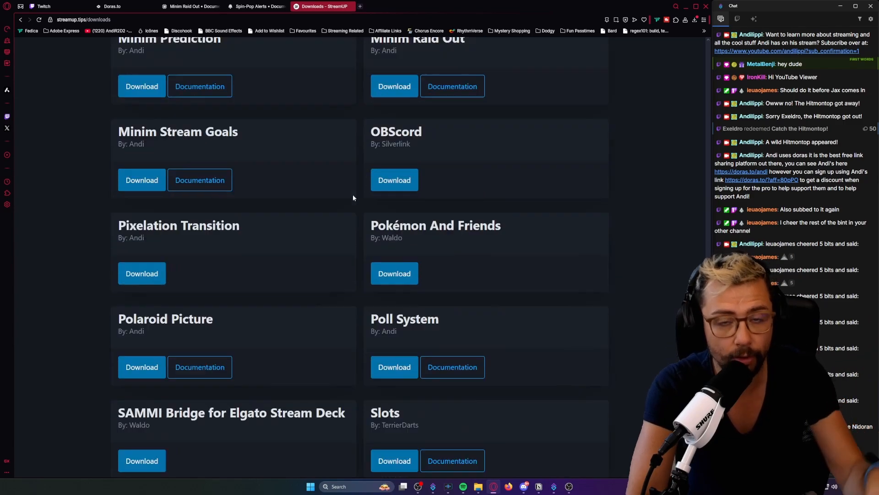
scroll(353, 197, up, 15)
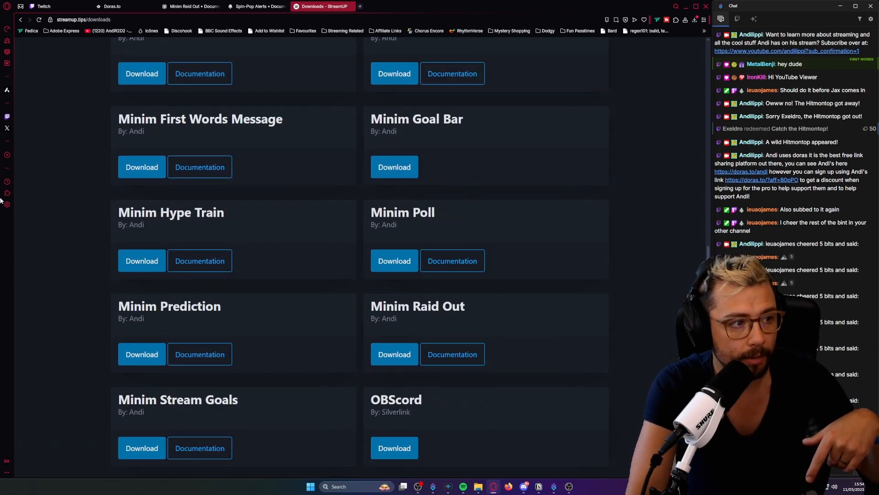
scroll(336, 295, up, 2)
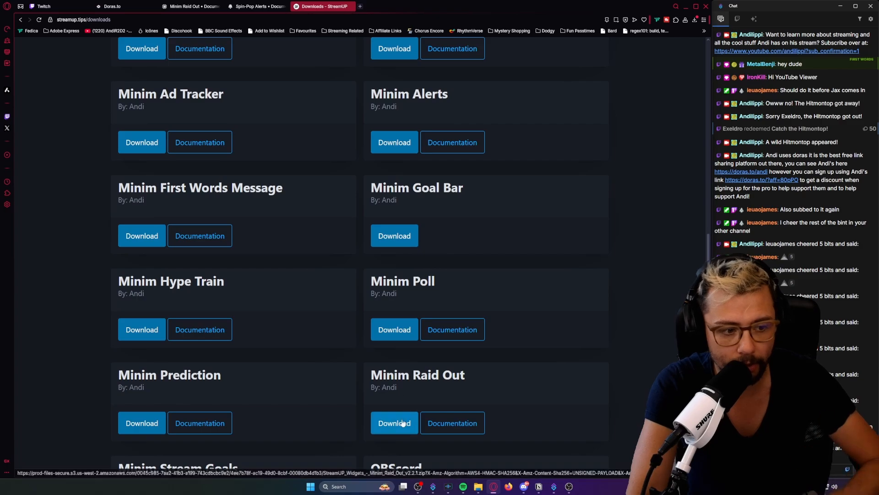
Open the Minim Raid Out documentation and look through its usage guide and settings explanations.
click(453, 426)
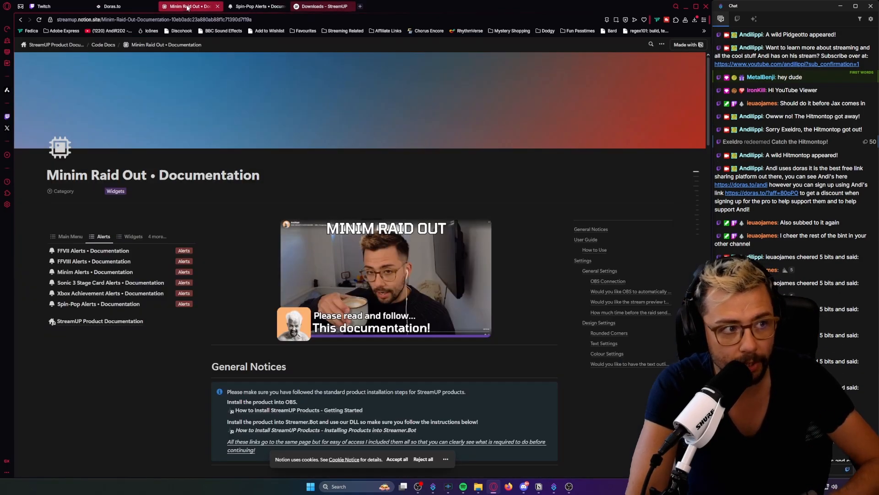
scroll(334, 288, down, 7)
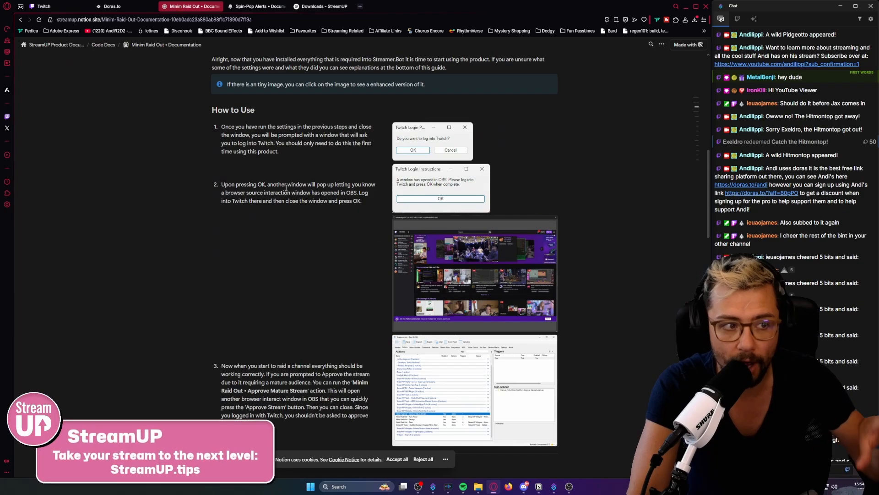
scroll(403, 253, down, 20)
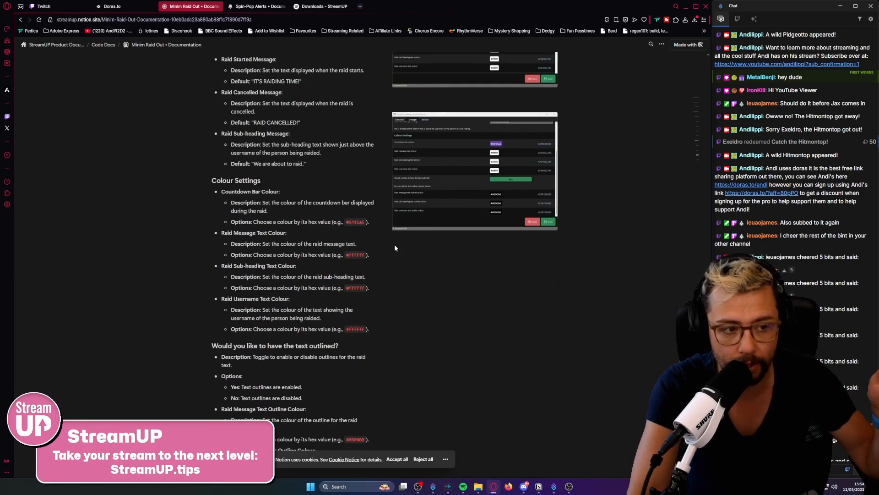
scroll(395, 248, up, 20)
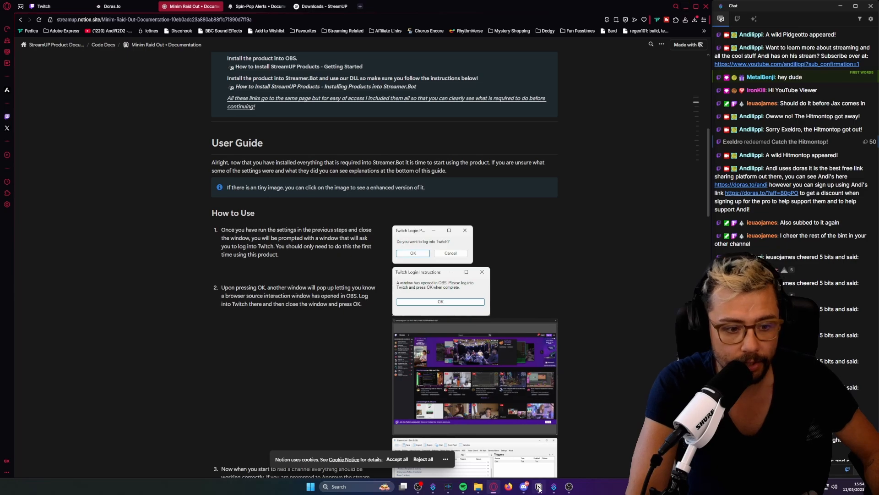
Switch to OBS, dismissing the StreamUP notice about missing or outdated plugins.
mouse_move(569, 489)
click(543, 451)
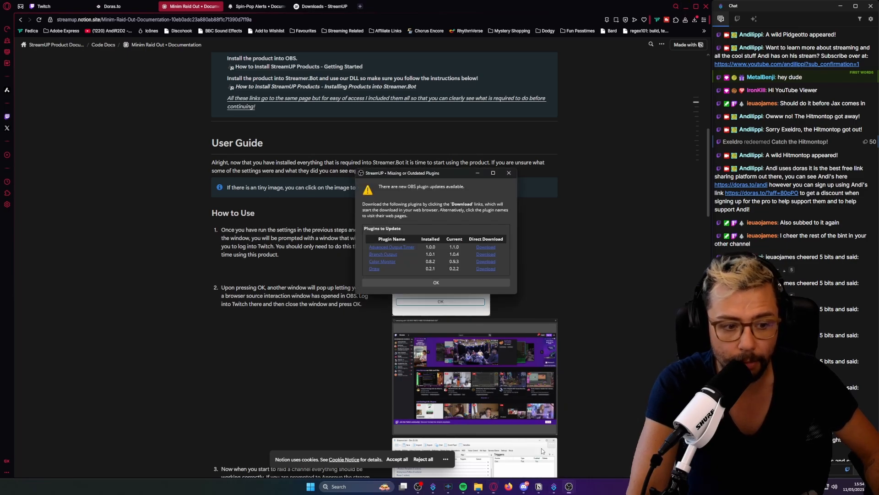
click(509, 173)
click(569, 486)
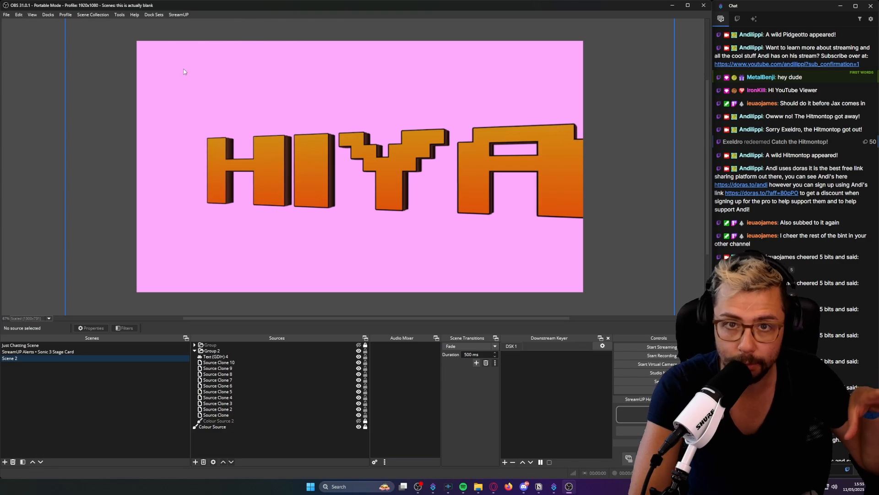
Start a StreamUP product installation and copy the path of the GitHub > Widgets > Widgets-Minim-Raid-Out folder from File Explorer.
click(178, 15)
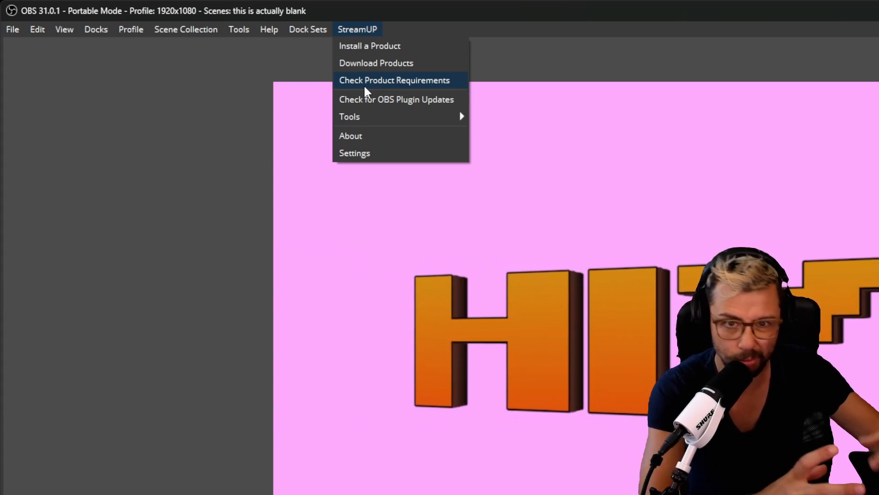
mouse_move(419, 117)
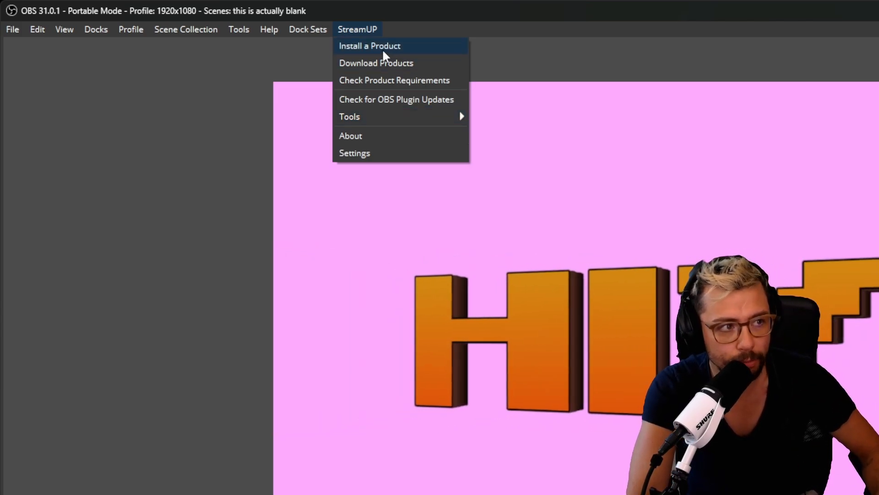
click(383, 48)
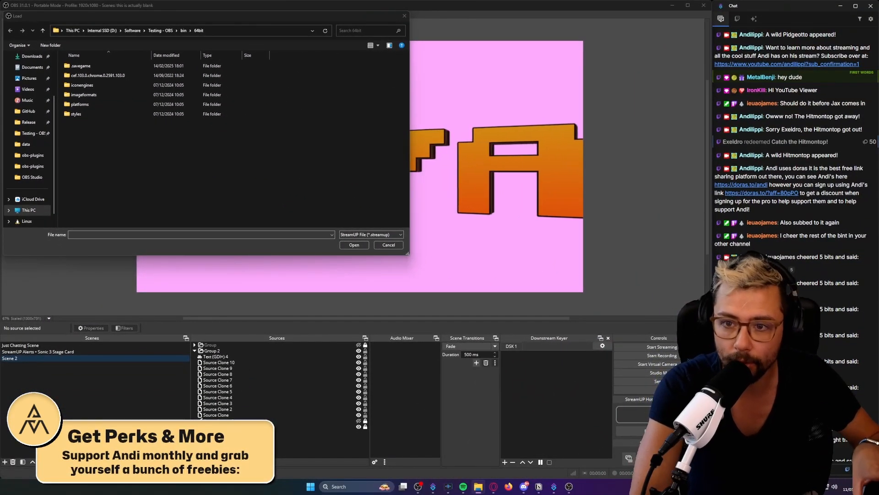
drag(878, 146, 671, 139)
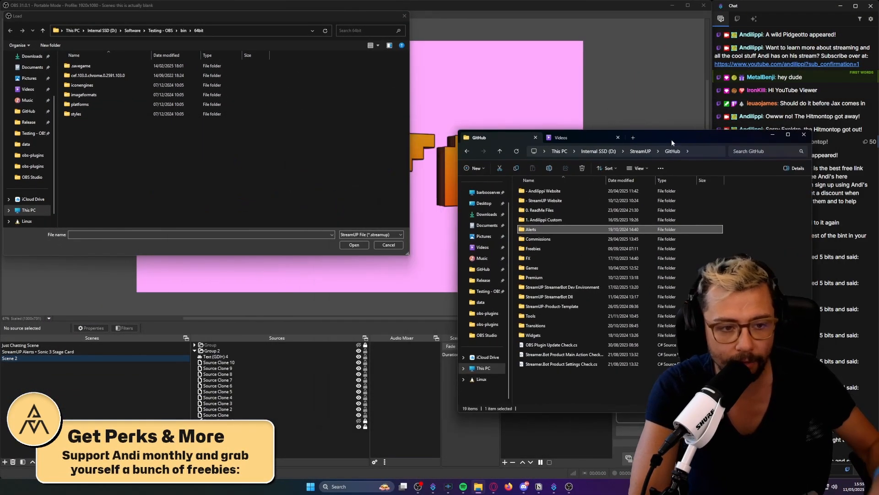
double_click(533, 335)
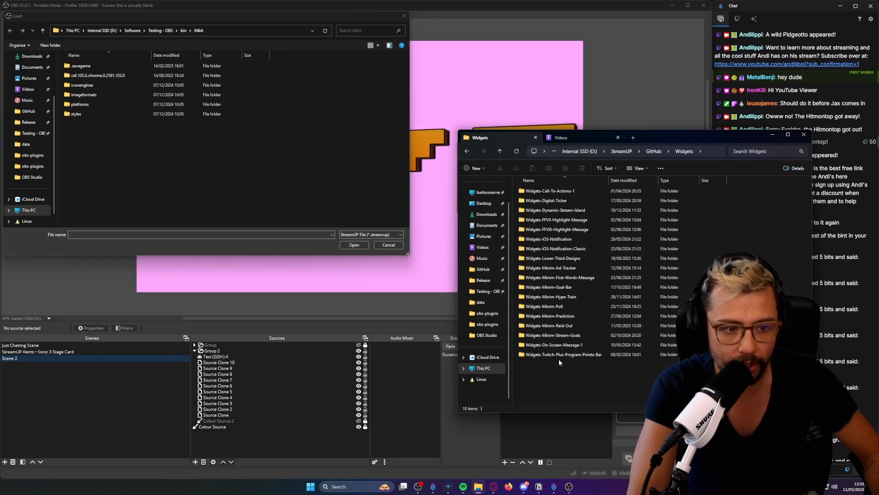
double_click(566, 326)
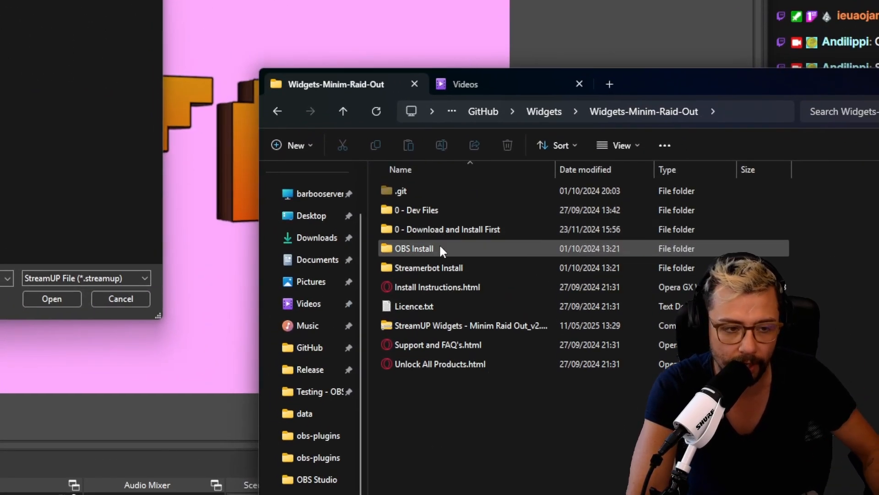
click(436, 248)
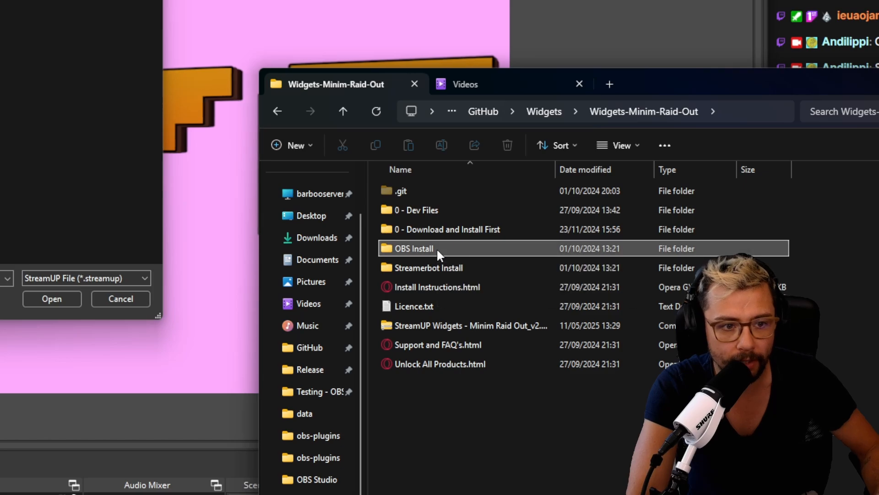
click(728, 113)
key(ctrl+c)
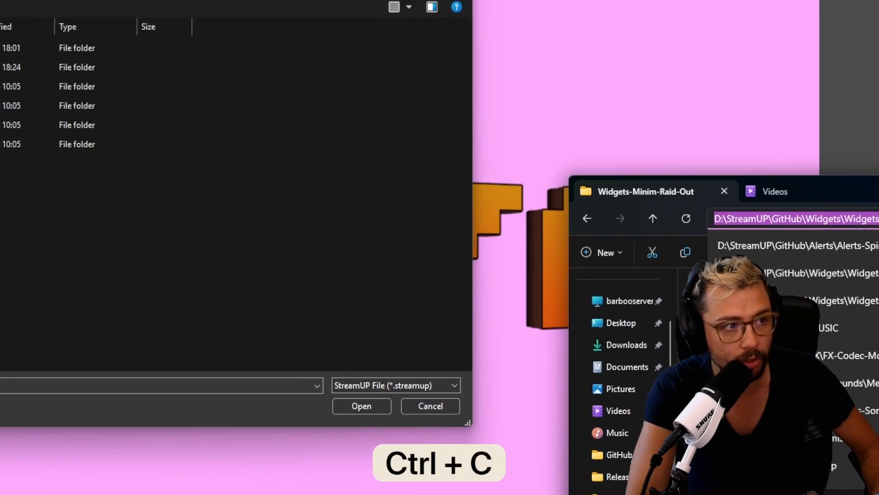
Go to the copied path in the Load dialog and install StreamUP Widgets - Minim Raid Out.StreamUP from the OBS Install folder.
click(0, 0)
key(ctrl+v)
key(Return)
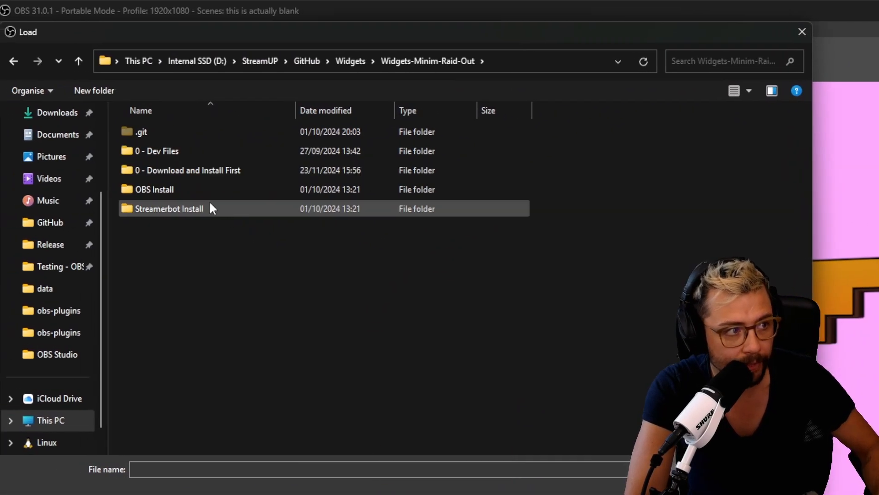
double_click(196, 188)
click(229, 153)
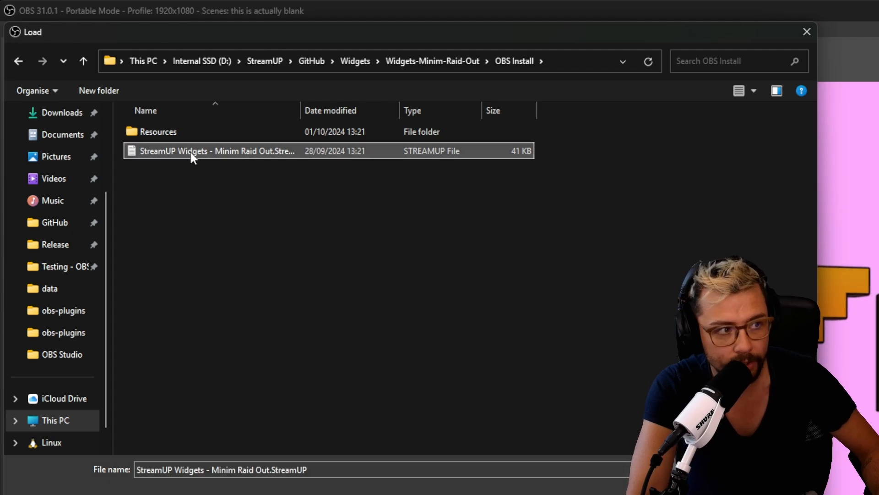
double_click(227, 155)
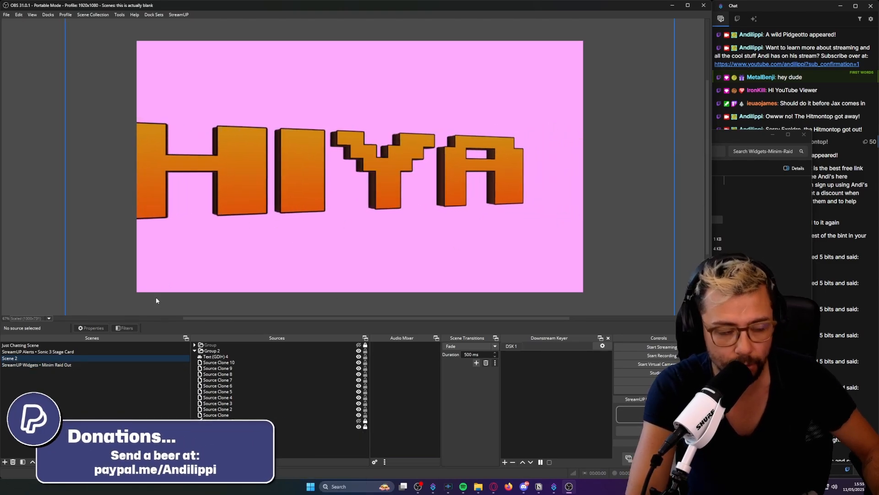
Show the StreamUP Widgets • Minim Raid Out scene and mute its live video audio.
click(64, 364)
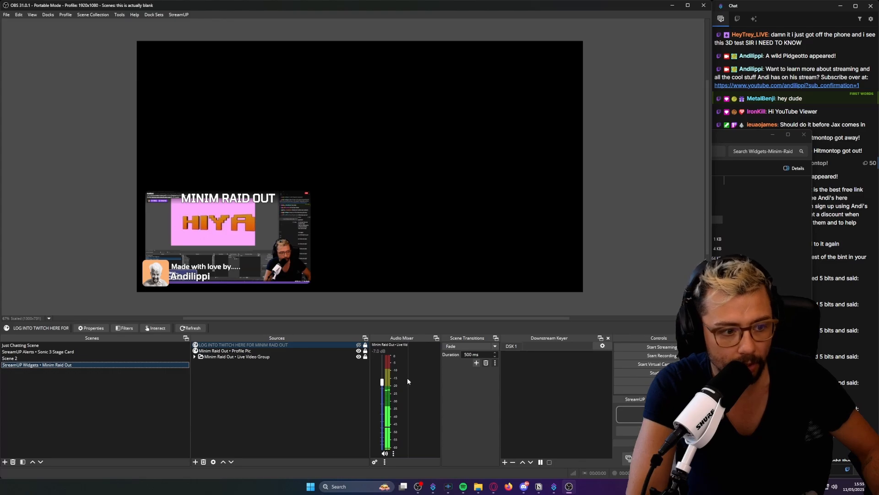
click(385, 454)
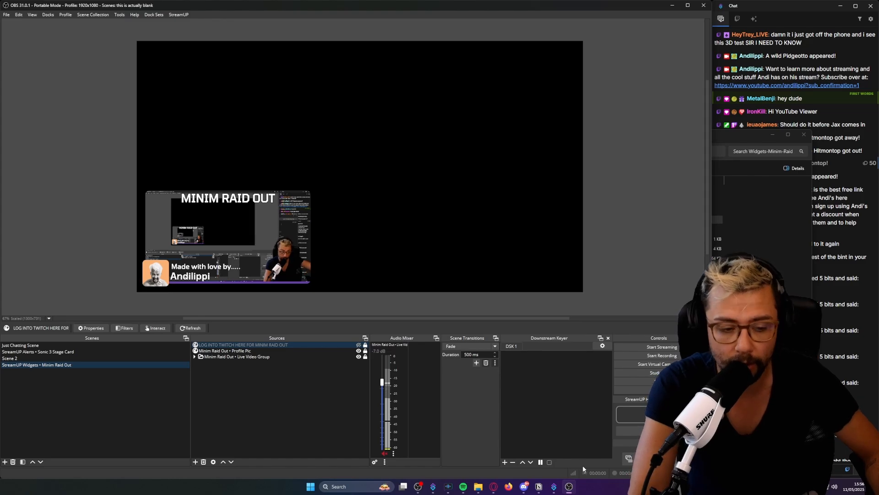
Switch to Streamer.bot and open its Import dialog.
click(552, 489)
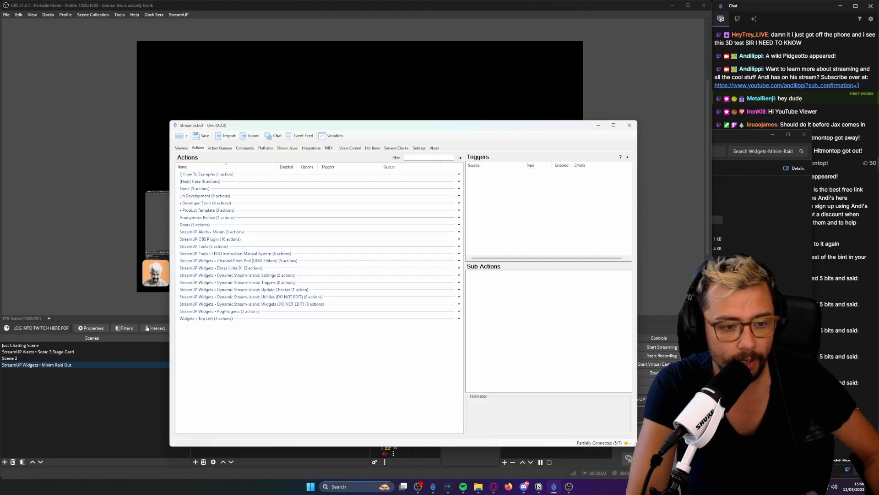
click(86, 210)
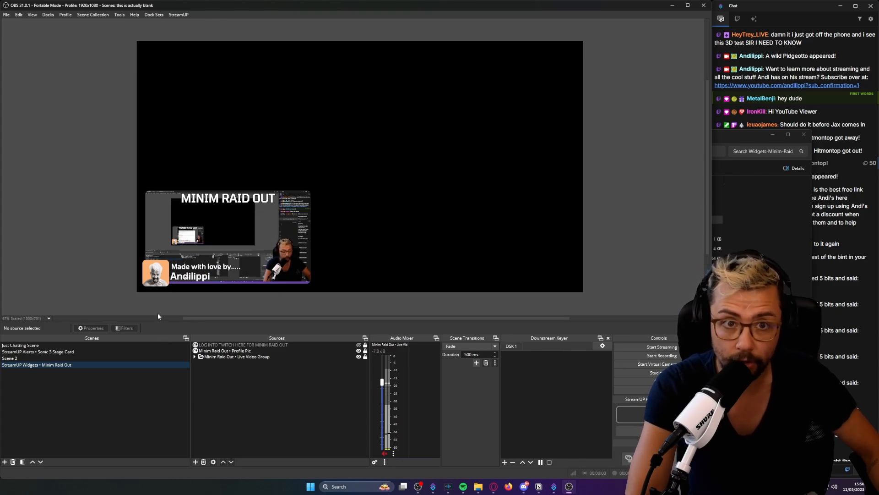
key(alt+Tab)
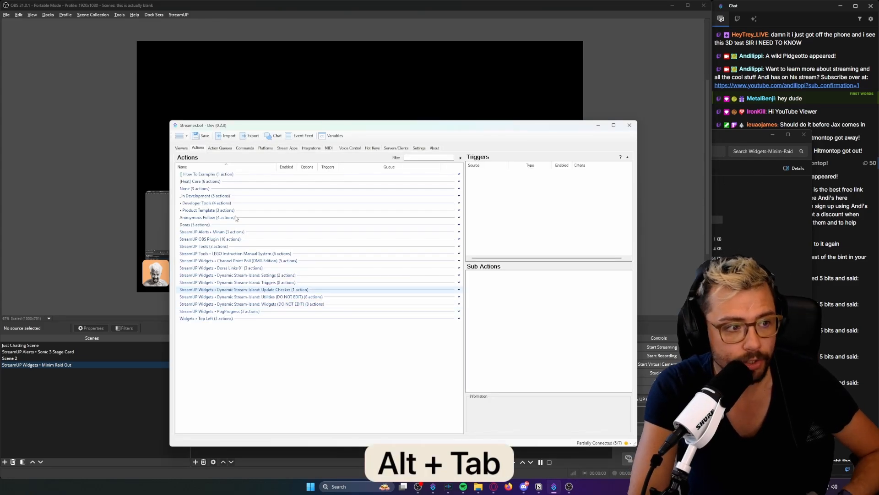
click(215, 136)
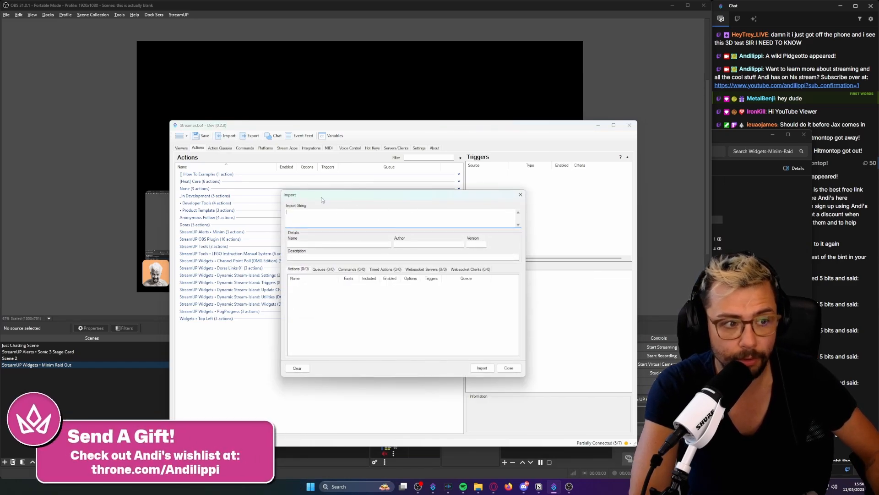
Open the Streamerbot Install folder of Widgets-Minim-Raid-Out in File Explorer and load StreamUP Widgets - Minim Raid Out.sb into the Import String.
click(478, 486)
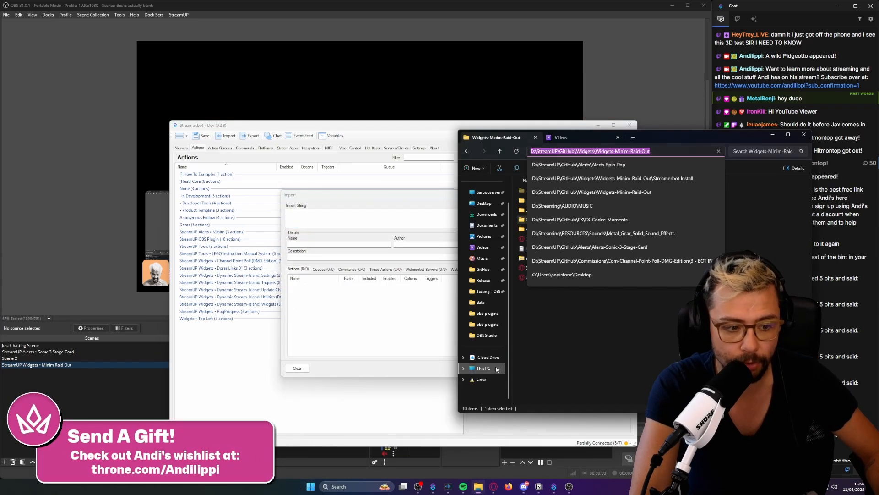
click(662, 138)
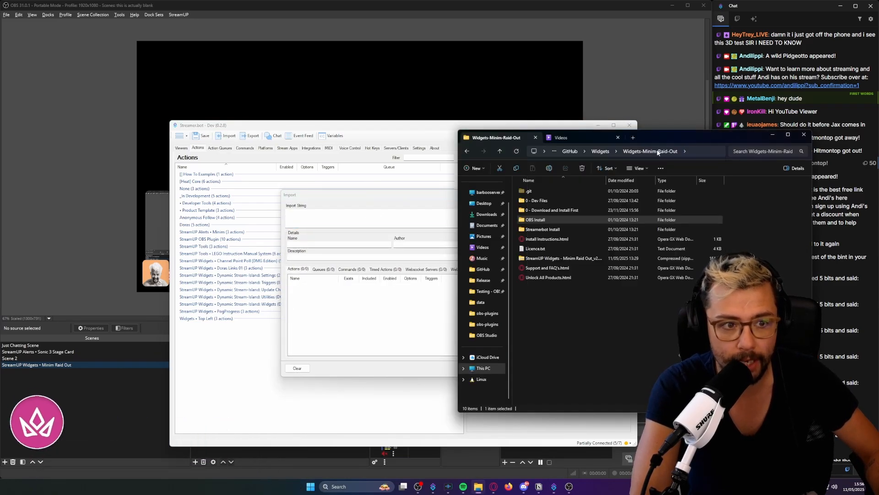
click(600, 152)
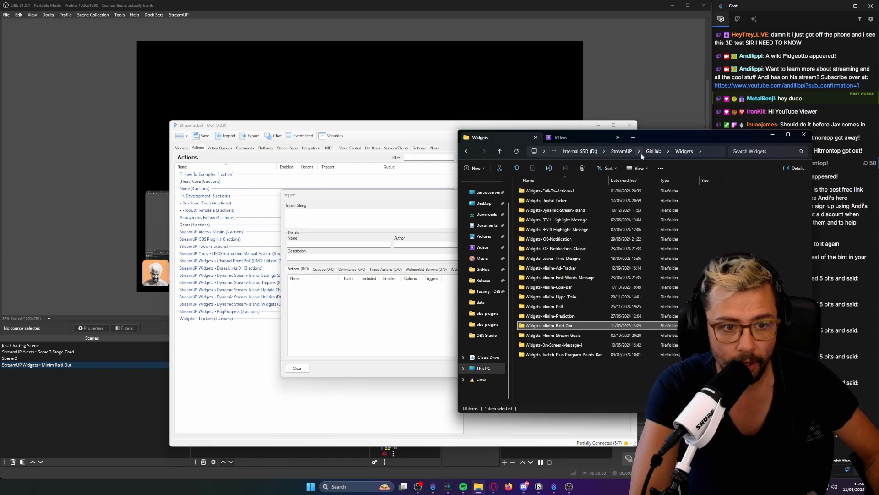
click(469, 152)
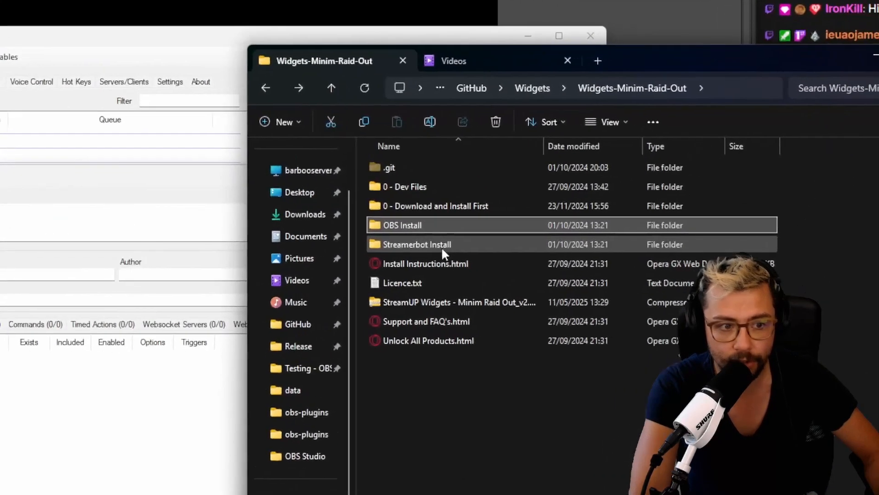
double_click(441, 246)
drag(451, 169, 120, 230)
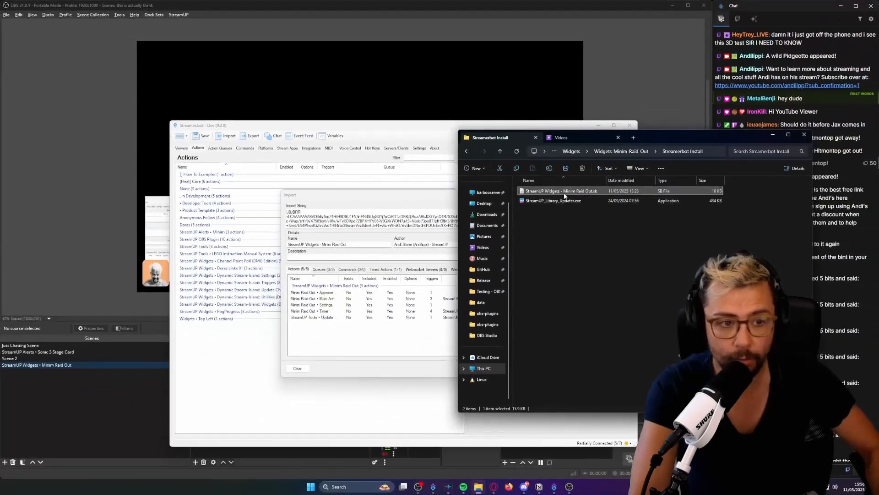
Open StreamUP Widgets - Minim Raid Out.sb as text, copy its entire contents, and close the file.
double_click(566, 194)
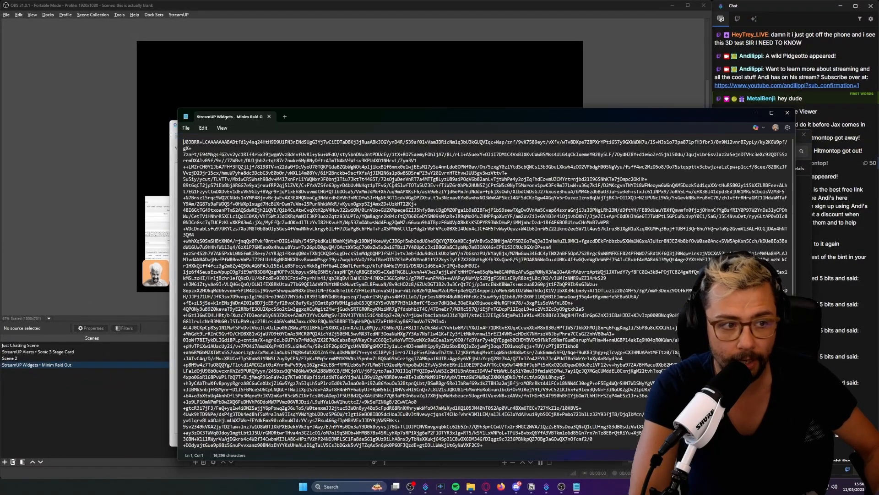
key(ctrl+a)
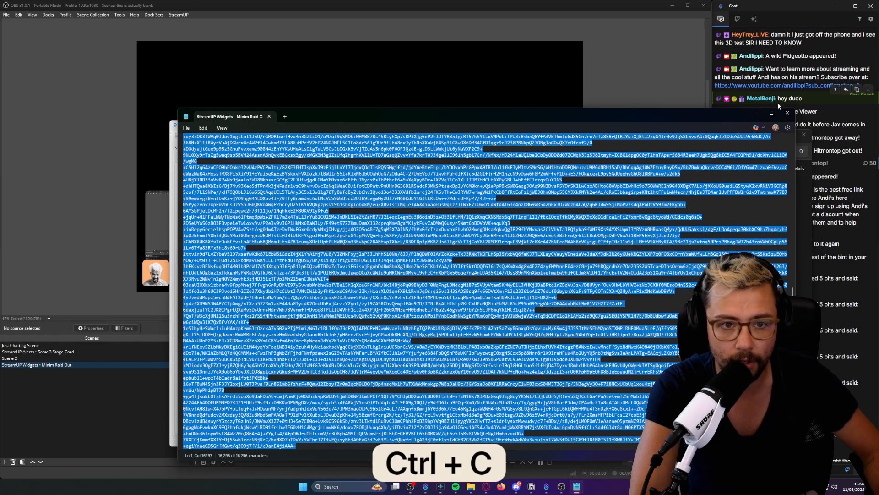
click(787, 113)
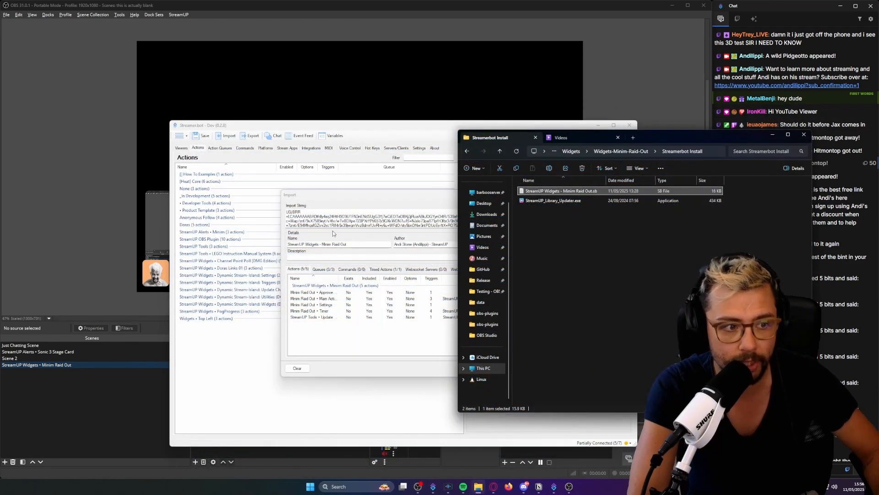
Paste the copied text as the Import String and import the Minim Raid Out actions, accepting the overwrite of existing items.
key(ctrl+v)
key(ctrl+v)
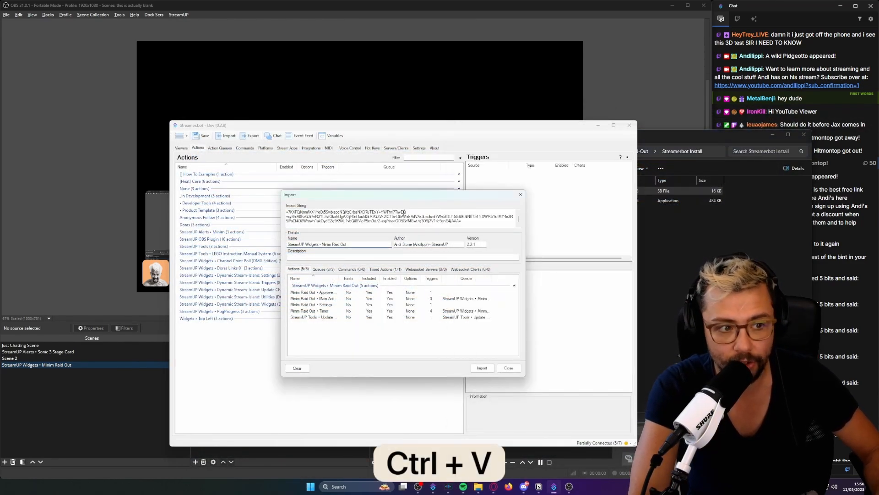
click(483, 368)
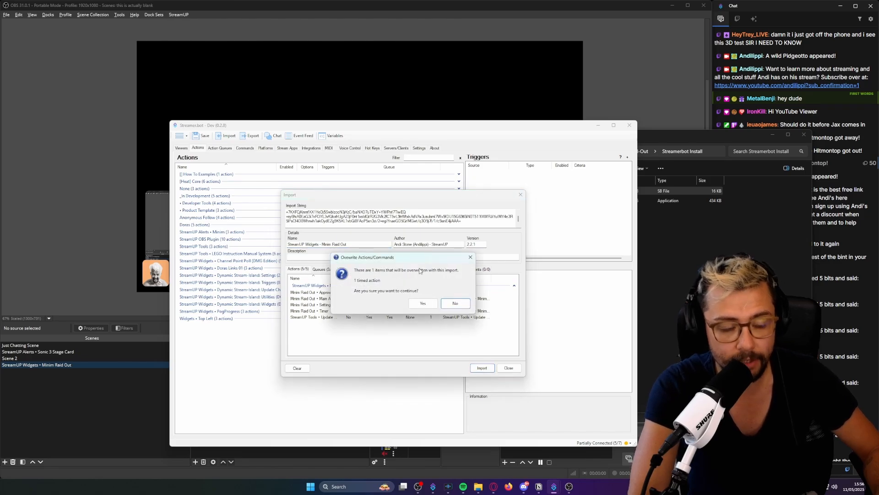
click(424, 304)
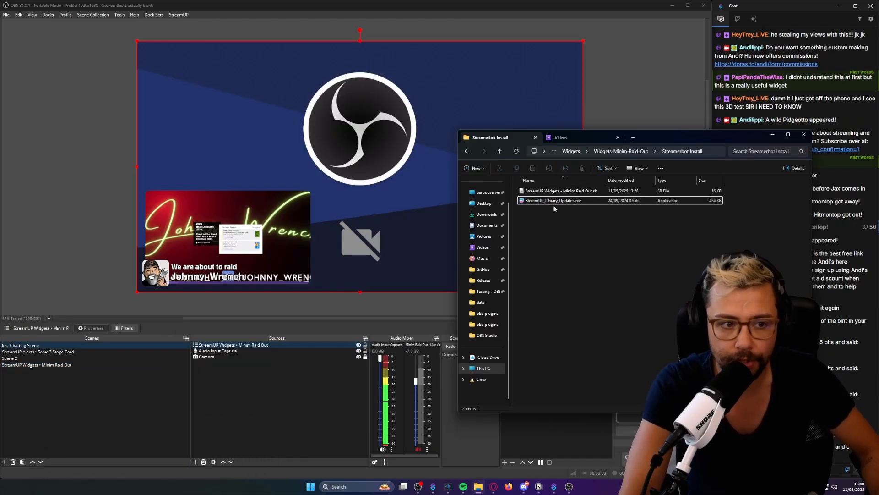
Copy StreamUP_Library_Updater.exe from the Streamerbot Install folder in File Explorer.
click(606, 264)
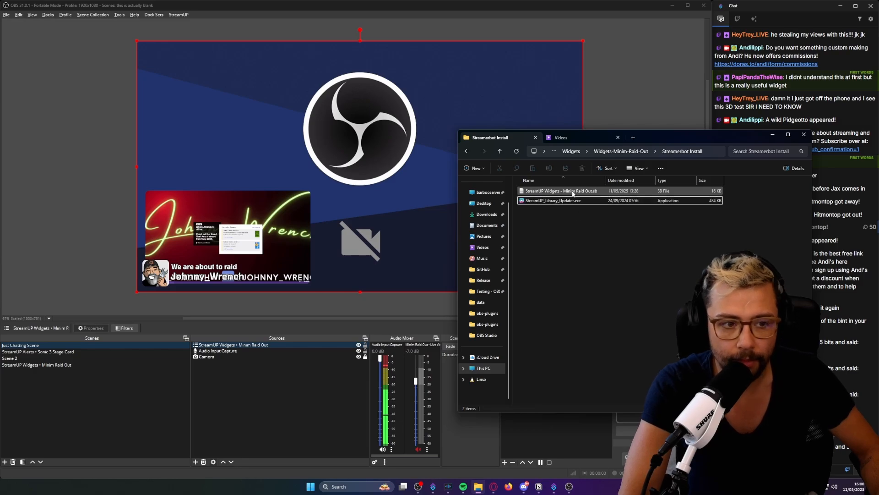
click(573, 200)
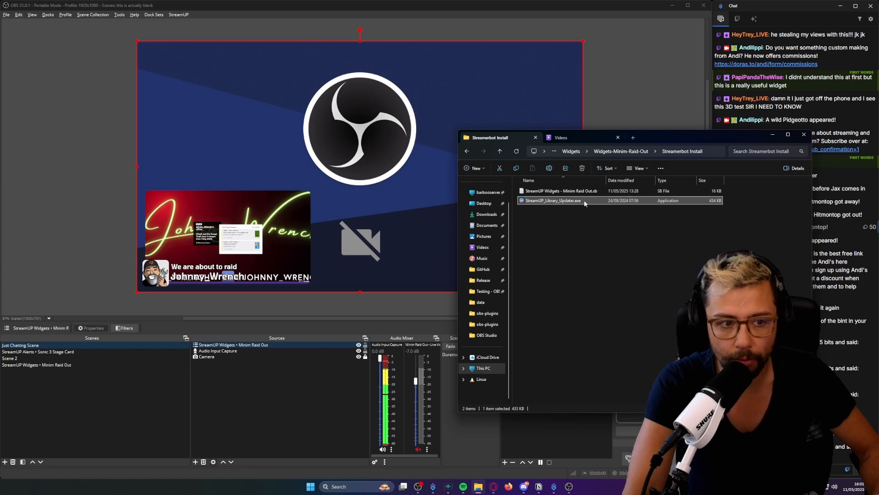
click(632, 152)
double_click(548, 230)
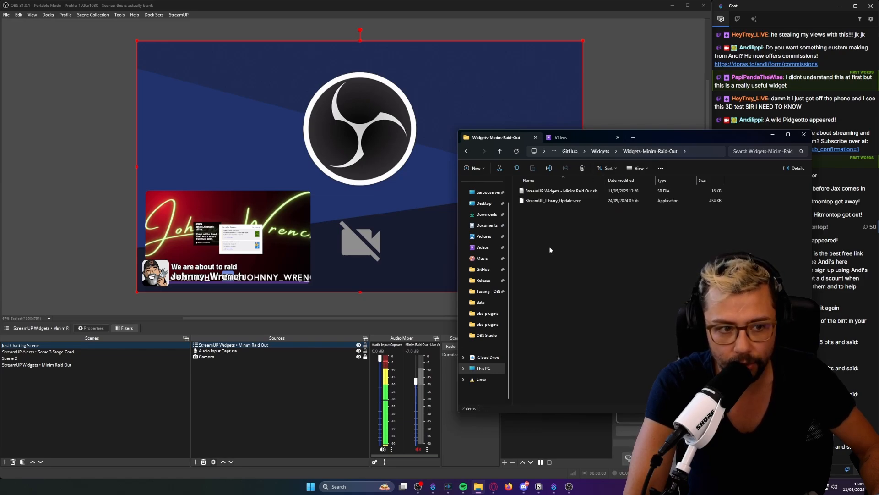
click(561, 202)
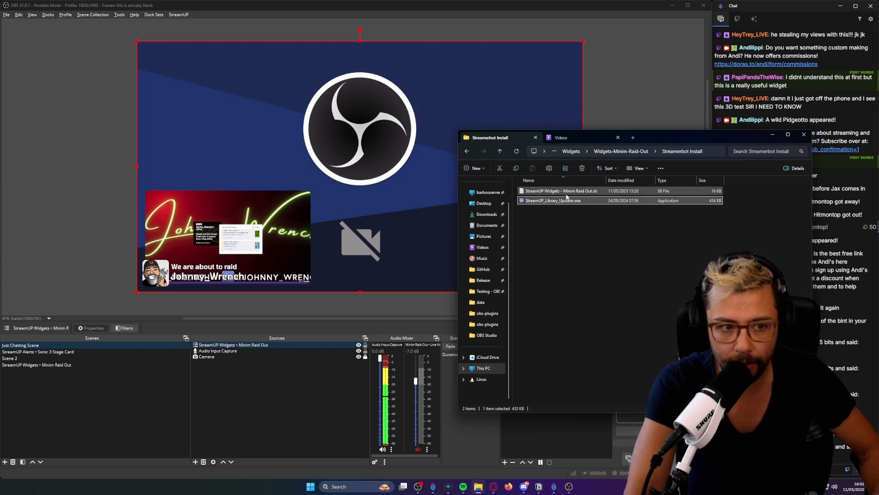
key(ctrl+c)
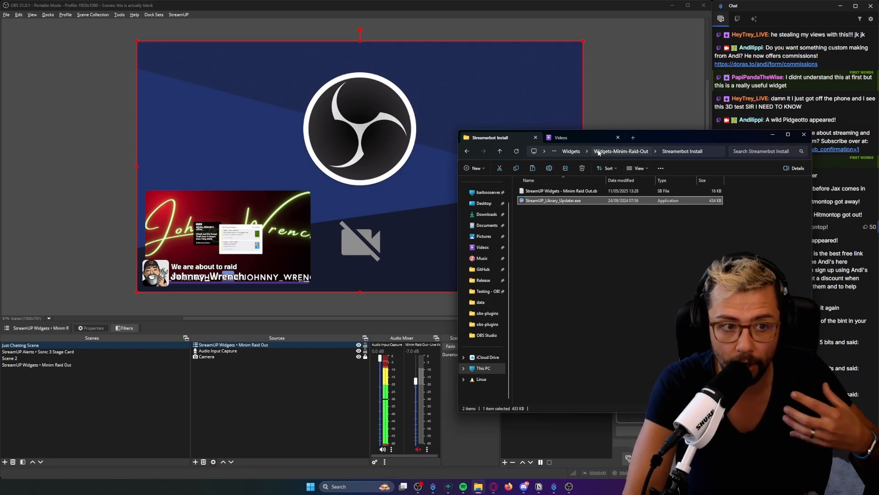
In the second File Explorer tab, open the folder Internal SSD (D:) > StreamUP > Software > Streamer.Bot Stable.
click(576, 136)
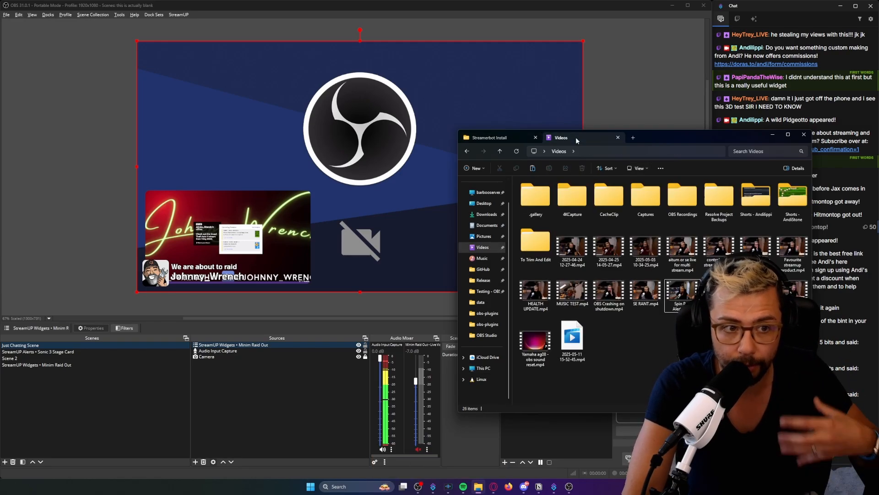
click(484, 369)
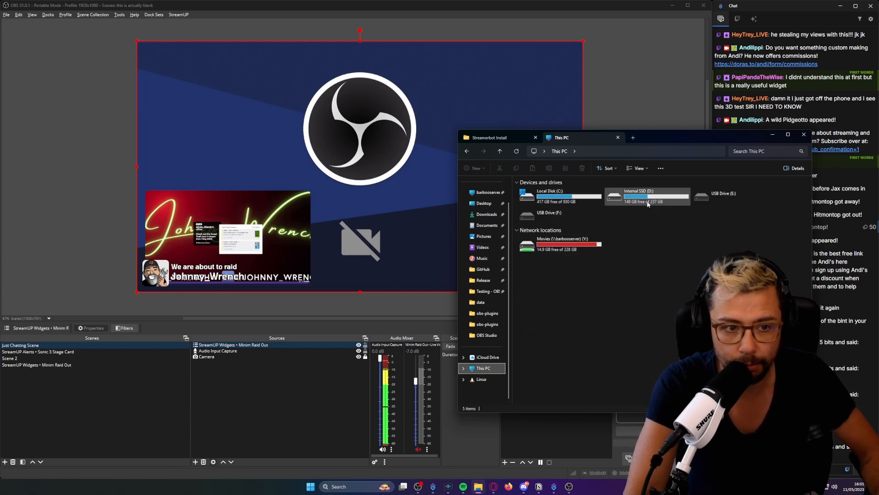
double_click(646, 209)
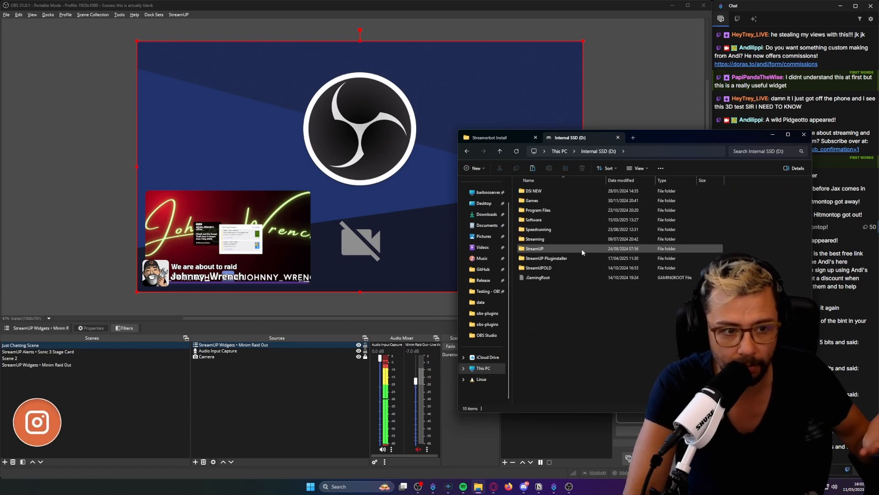
double_click(541, 249)
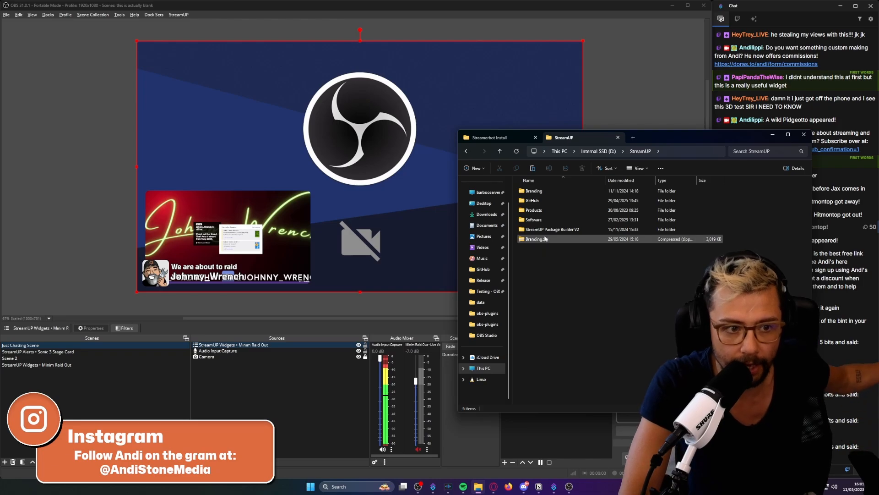
double_click(546, 221)
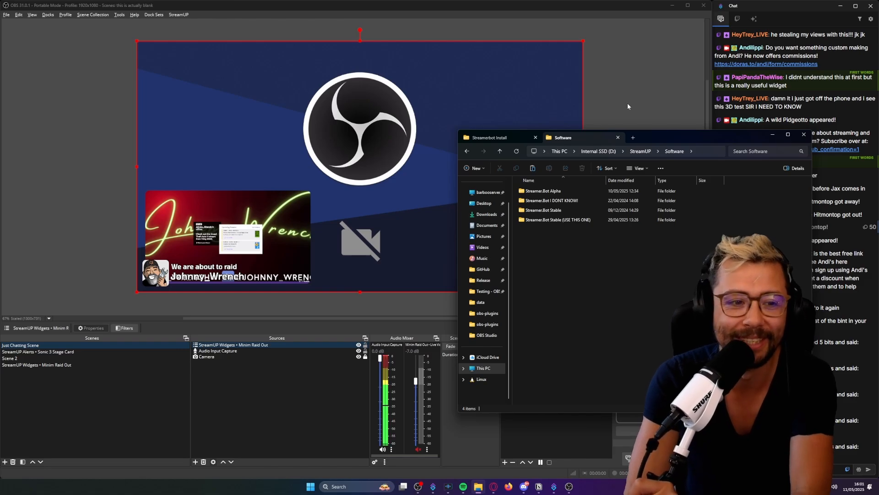
click(554, 211)
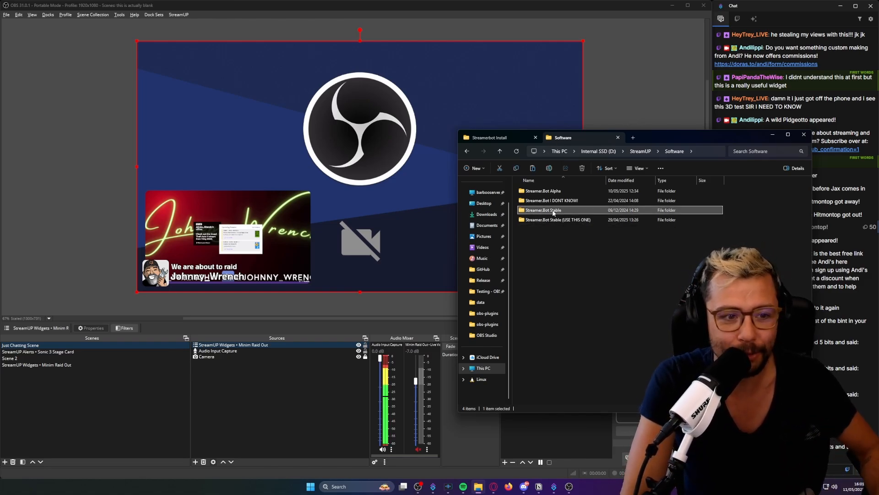
double_click(553, 212)
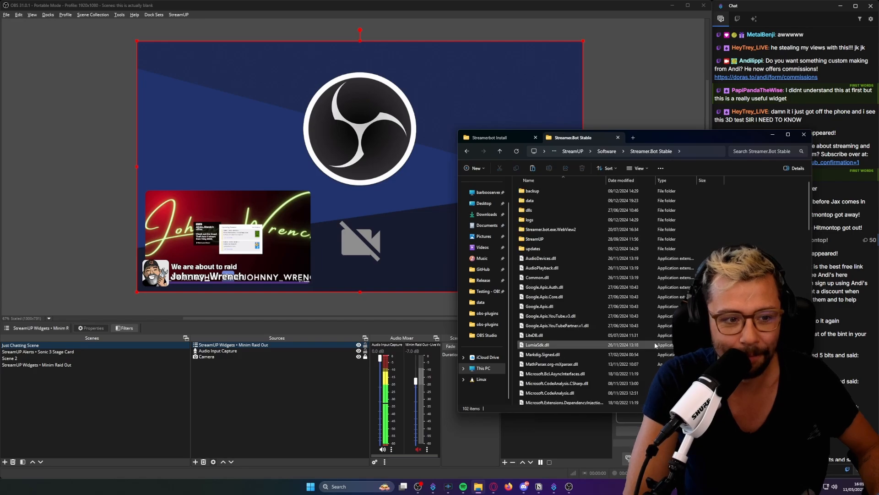
Try to paste StreamUP_Library_Updater.exe into the Streamer.Bot Stable folder, cancelling the replacement of the existing file.
scroll(655, 341, down, 10)
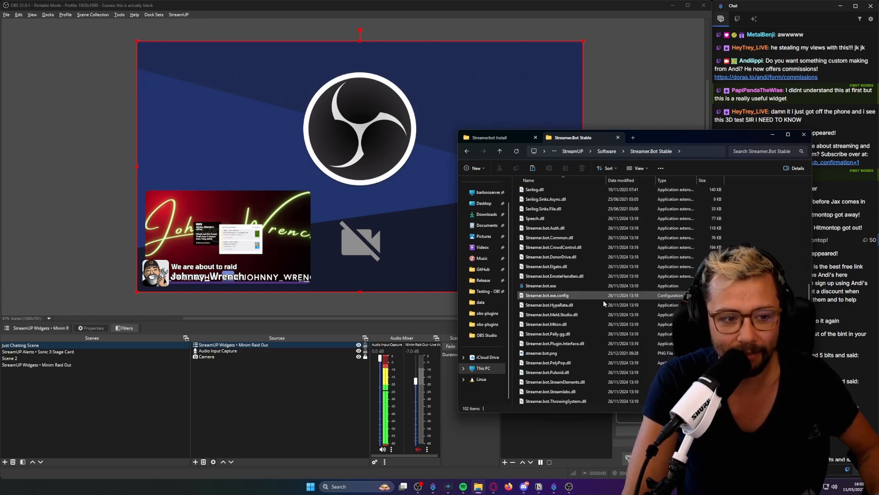
key(ctrl+v)
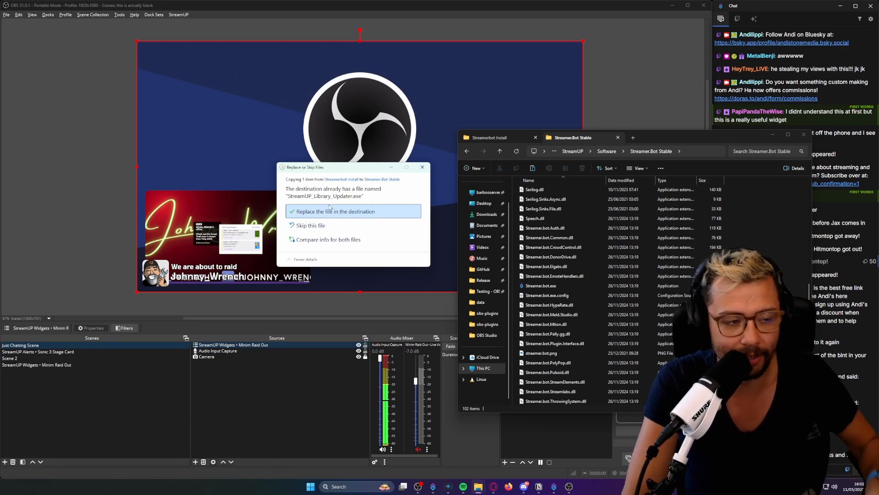
click(422, 167)
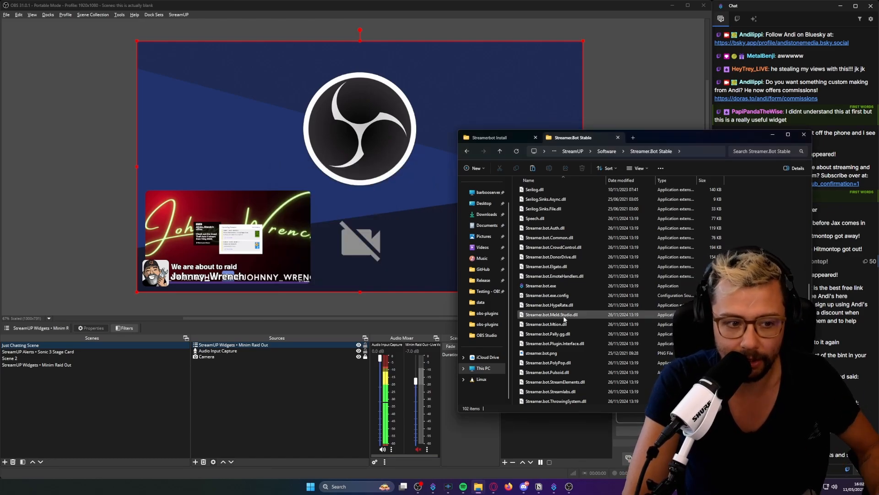
Run StreamUP_Library_Updater.exe from the Streamer.Bot Stable folder, retry it, and bring up the open Streamer.bot window before minimizing it.
scroll(542, 289, down, 7)
double_click(541, 288)
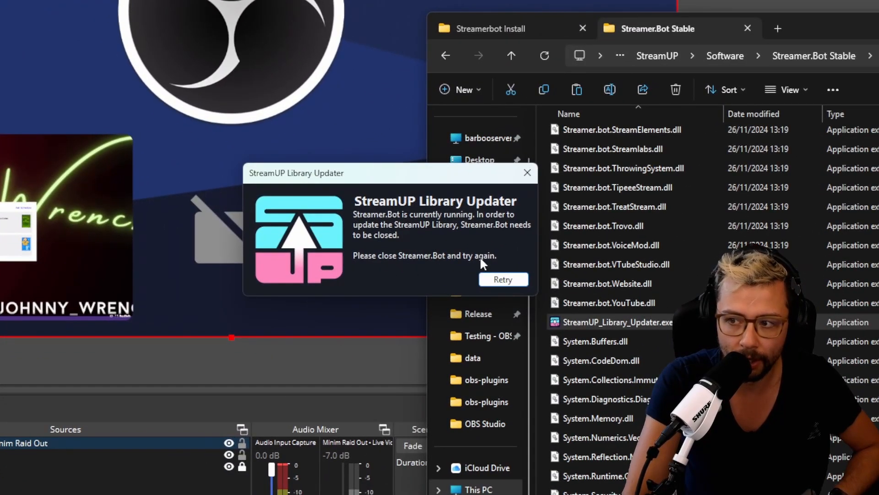
click(504, 277)
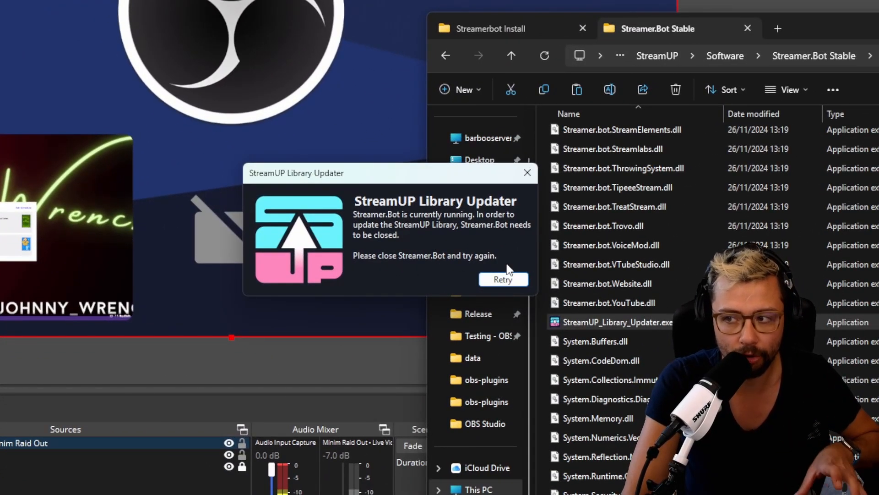
click(498, 281)
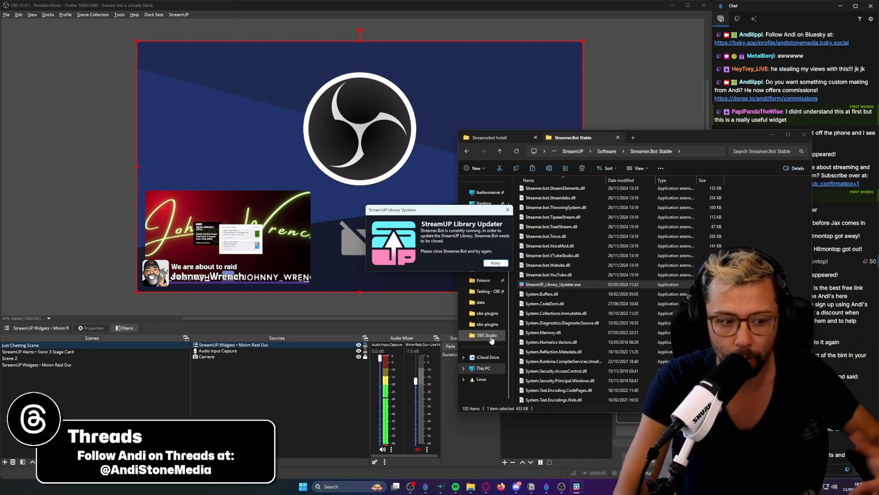
click(547, 487)
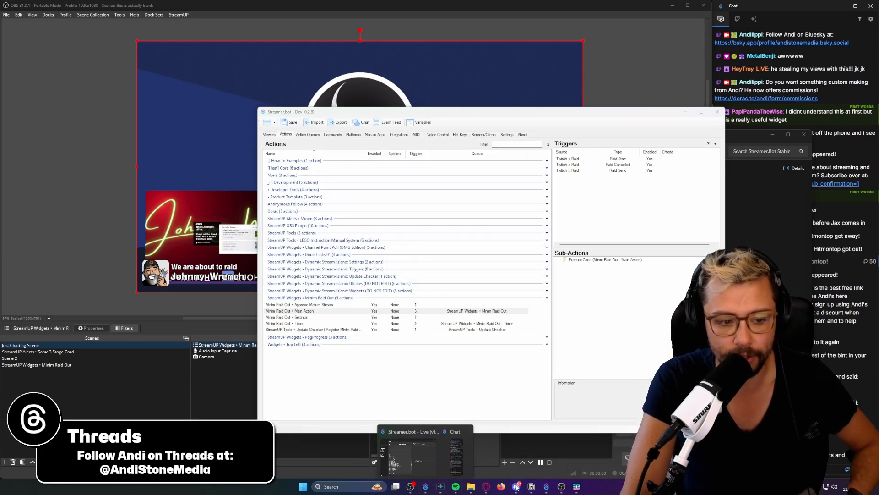
click(686, 112)
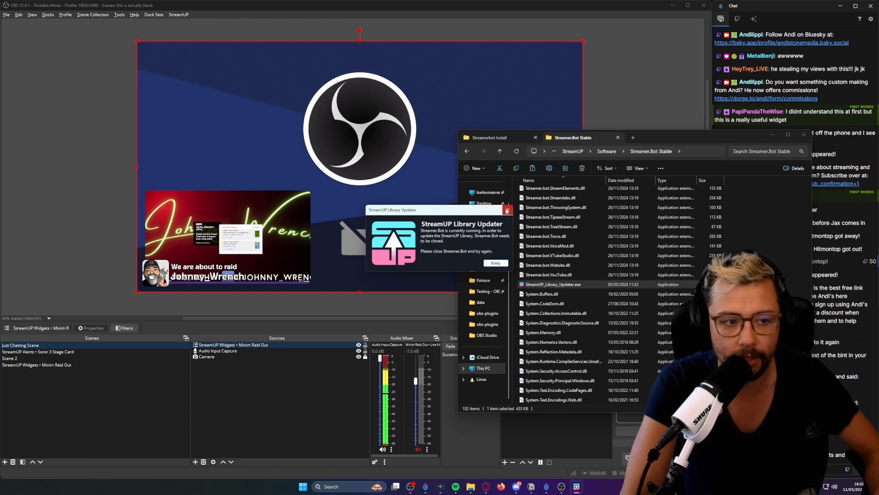
Close the StreamUP Library Updater prompt.
click(508, 210)
scroll(595, 249, up, 8)
scroll(591, 252, up, 6)
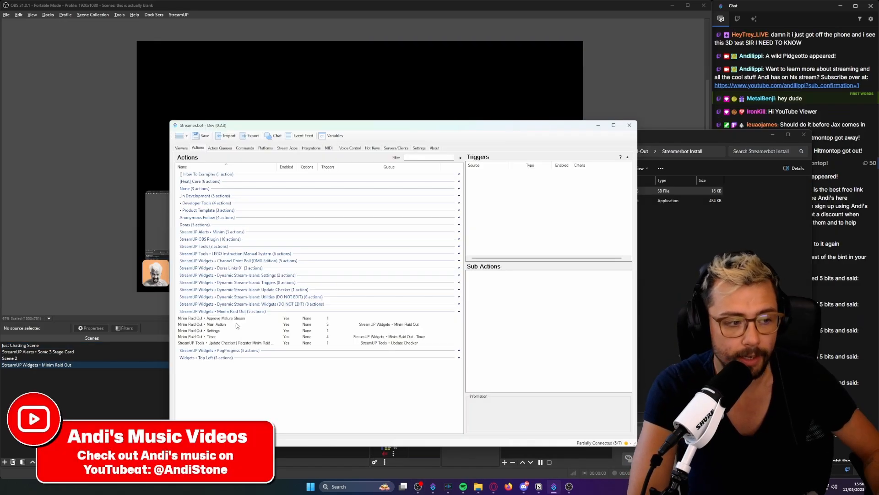
In Streamer.bot, run the test trigger of the Minim Raid Out • Settings action and bring its settings window into clear view.
click(213, 331)
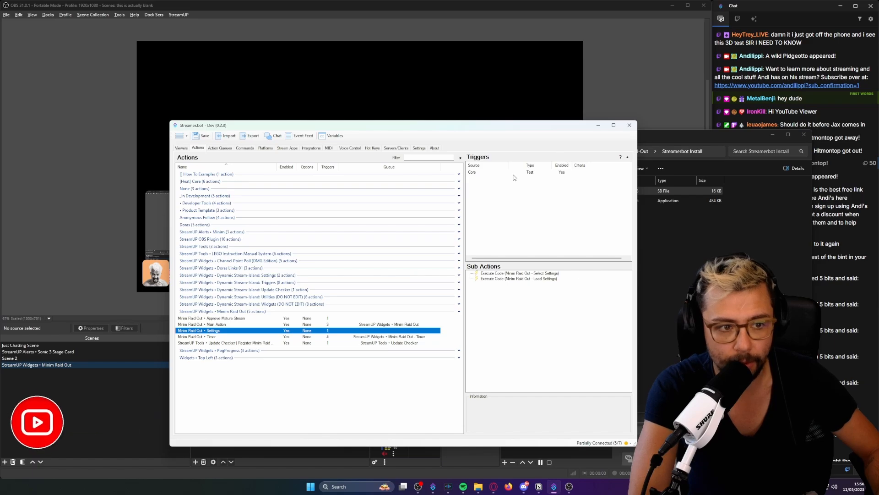
right_click(514, 173)
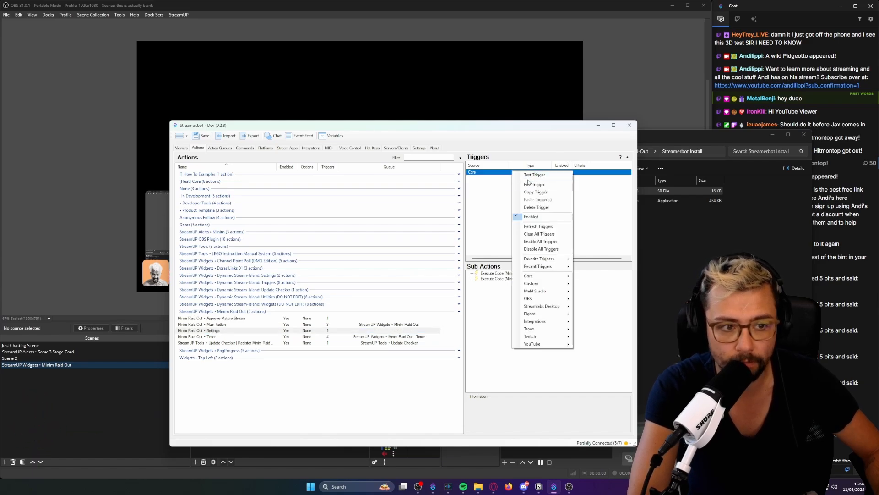
click(534, 175)
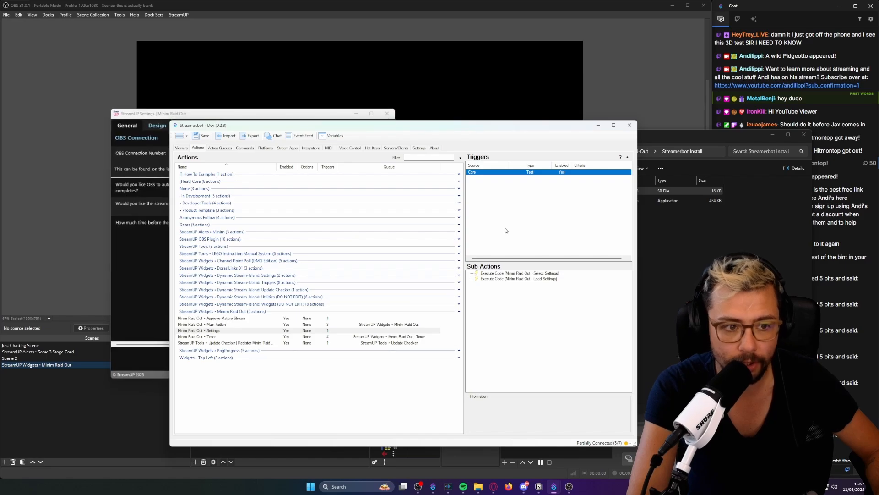
click(177, 115)
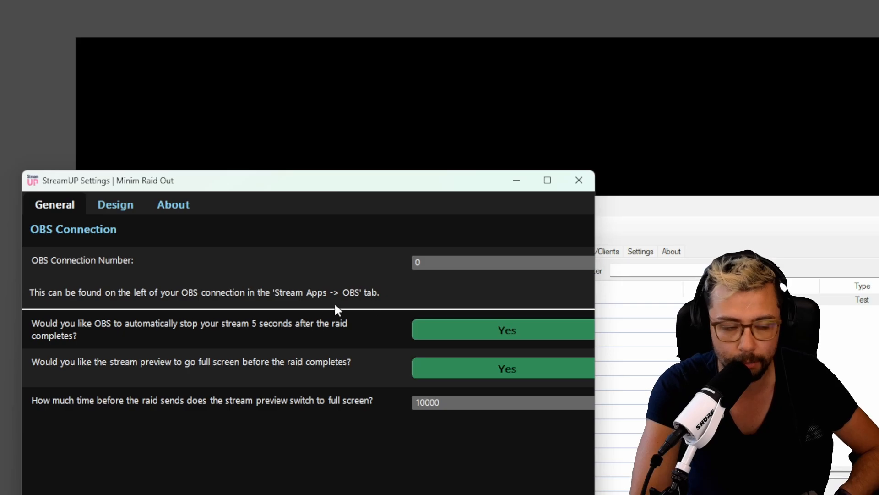
drag(363, 175, 422, 303)
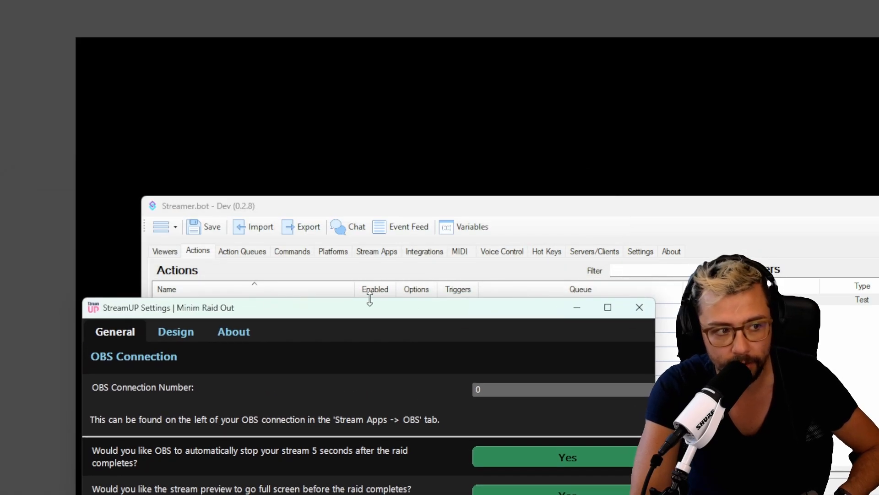
drag(349, 314, 333, 197)
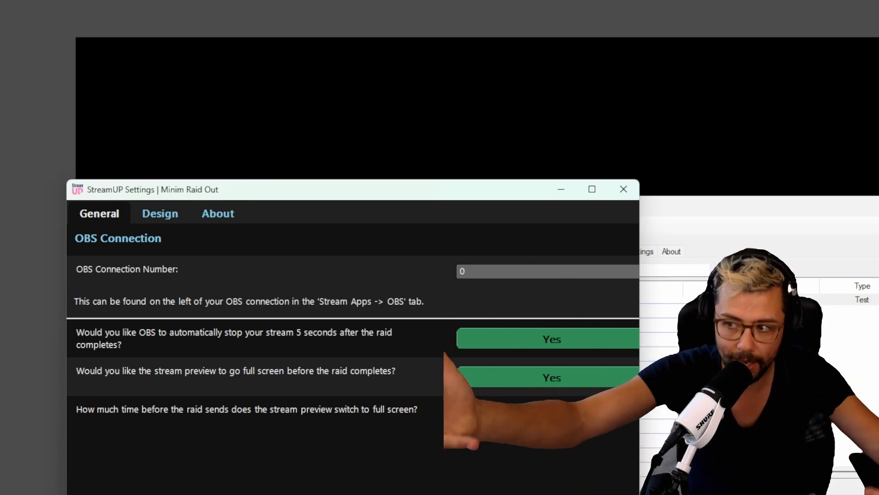
Review the Minim Raid Out design settings for rounded corners, raid messages and text colours, widening the window to read them.
click(165, 218)
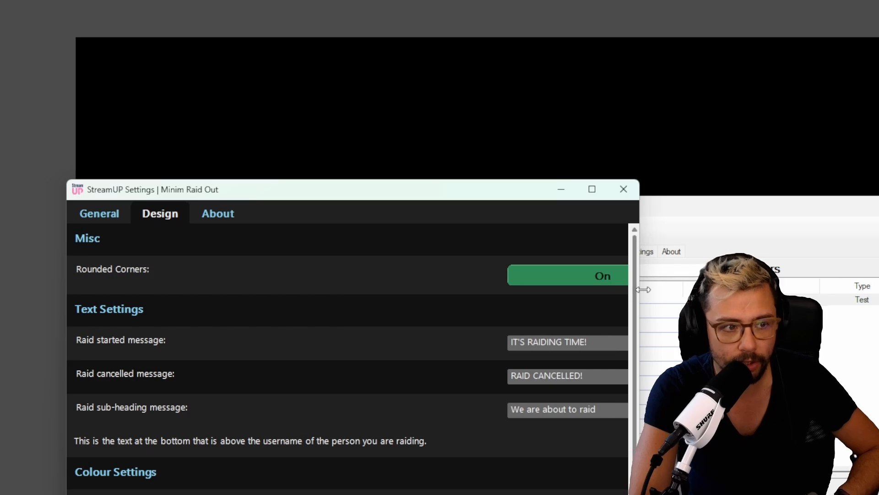
drag(639, 298, 748, 298)
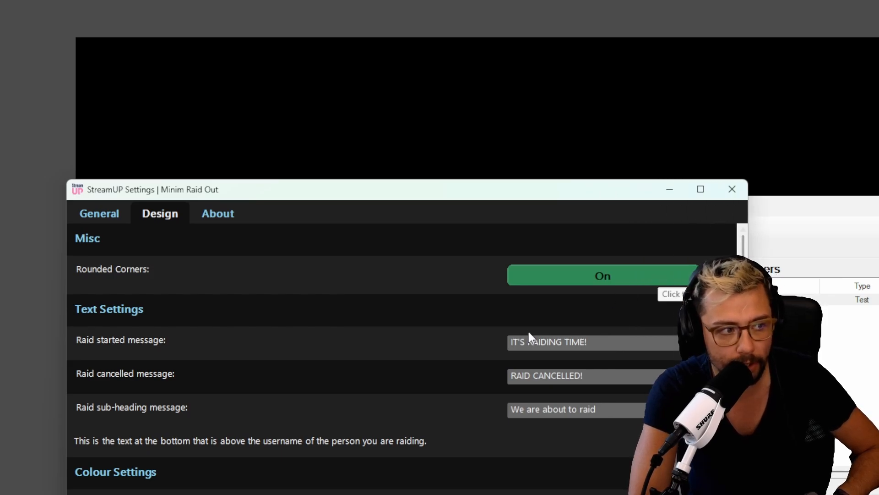
drag(564, 339, 611, 339)
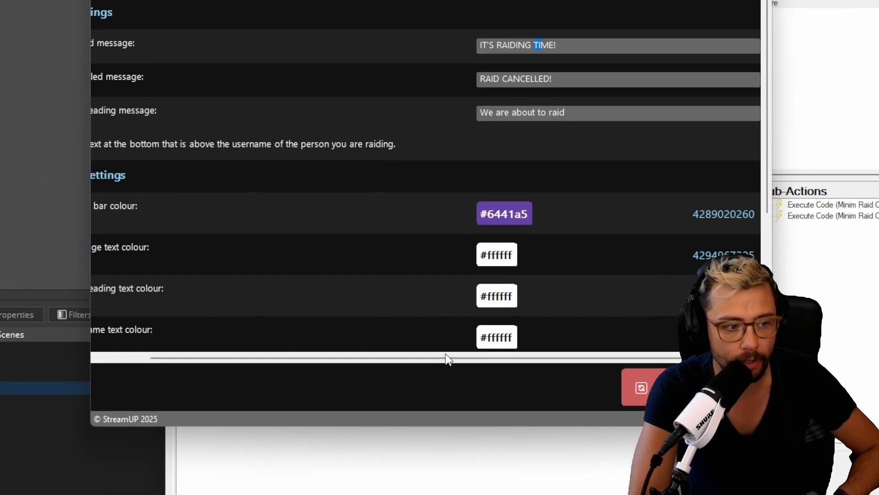
drag(447, 358, 357, 358)
scroll(456, 185, down, 2)
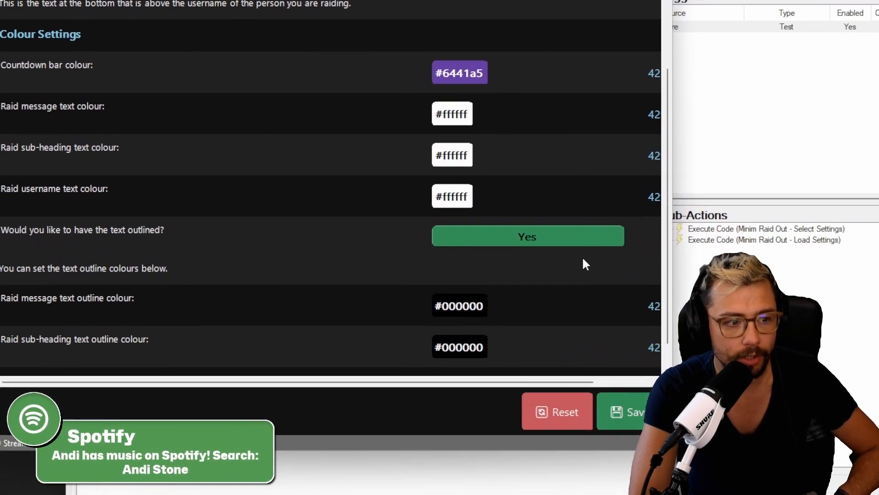
scroll(424, 284, down, 1)
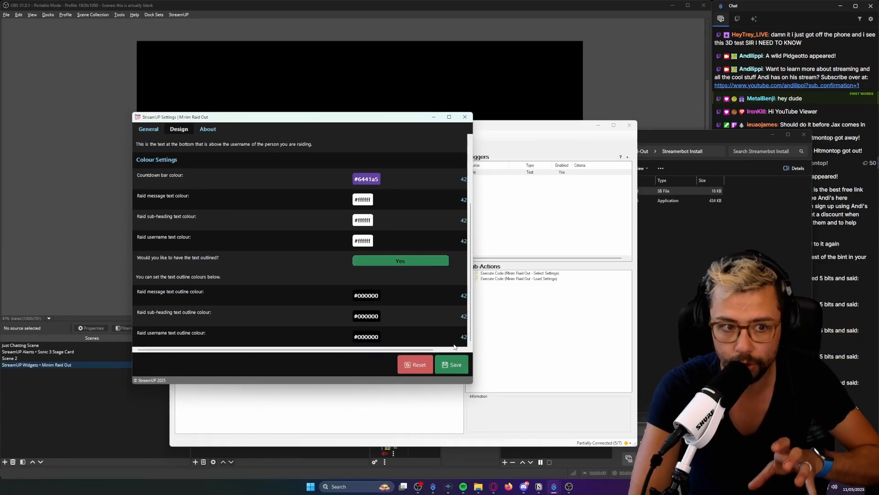
Save the Minim Raid Out settings and close the settings window.
click(447, 364)
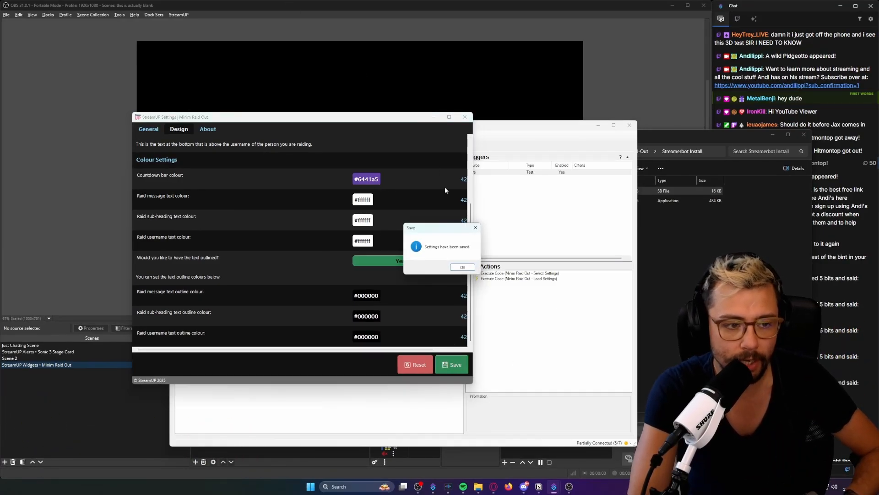
click(463, 267)
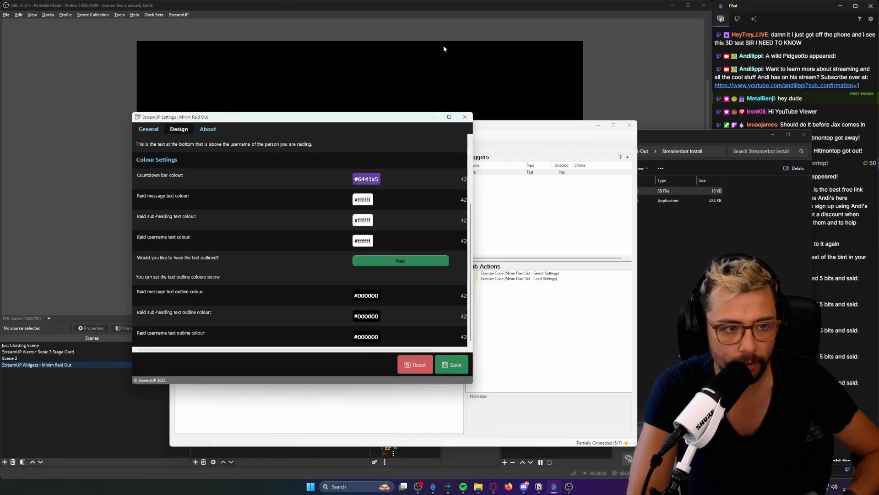
click(465, 117)
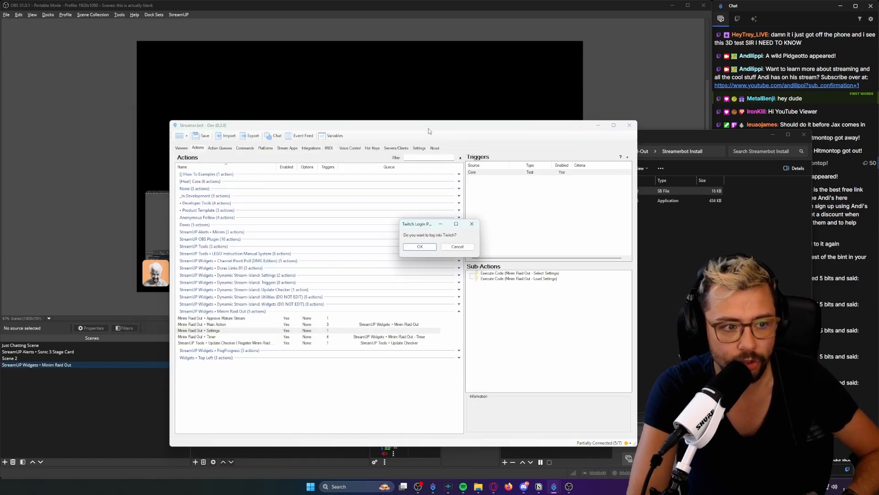
Accept the prompt to log into Twitch and enlarge the OBS interaction window showing the Twitch page.
drag(429, 129, 878, 126)
drag(407, 227, 408, 228)
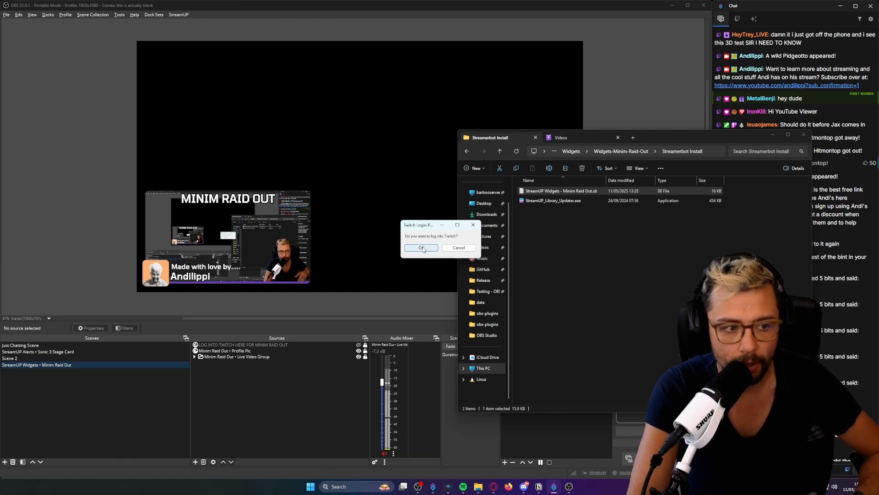
click(422, 248)
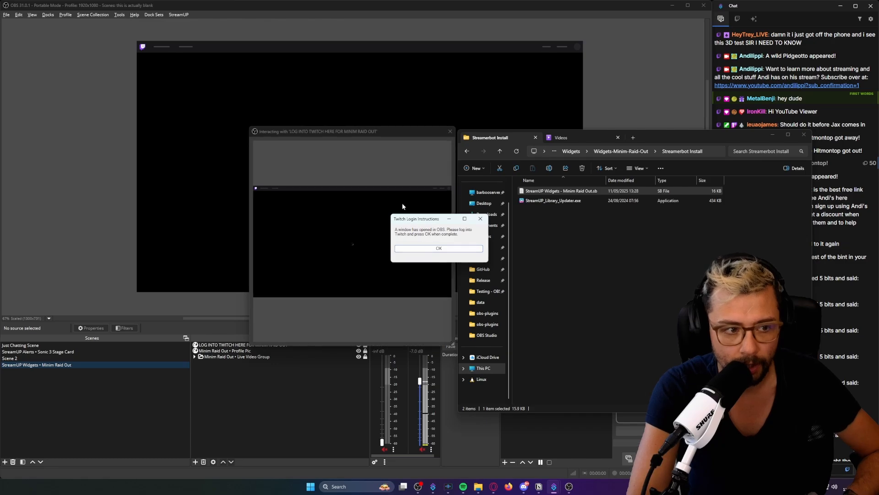
mouse_move(355, 131)
mouse_down()
mouse_move(346, 194)
mouse_move(347, 128)
mouse_up()
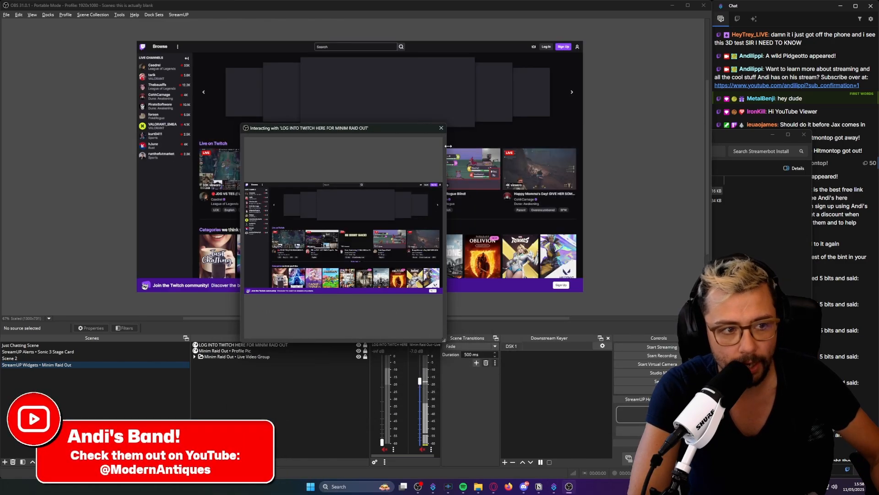
drag(448, 149, 690, 149)
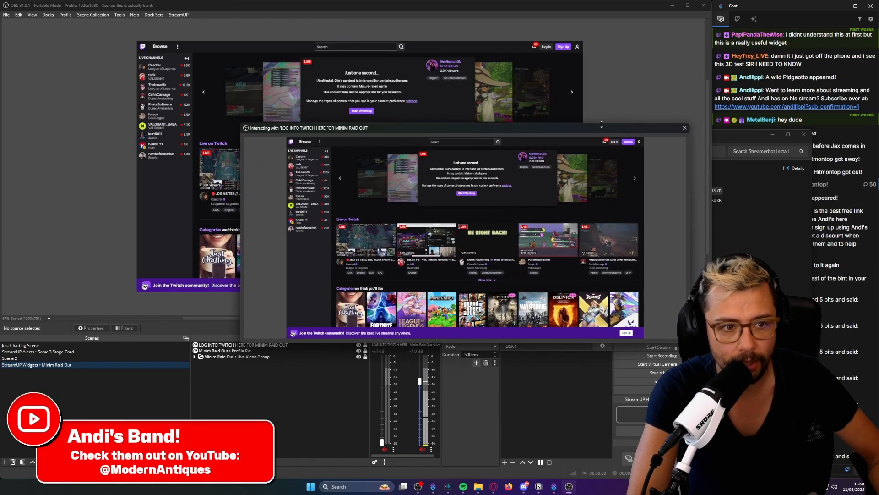
drag(603, 125, 546, 119)
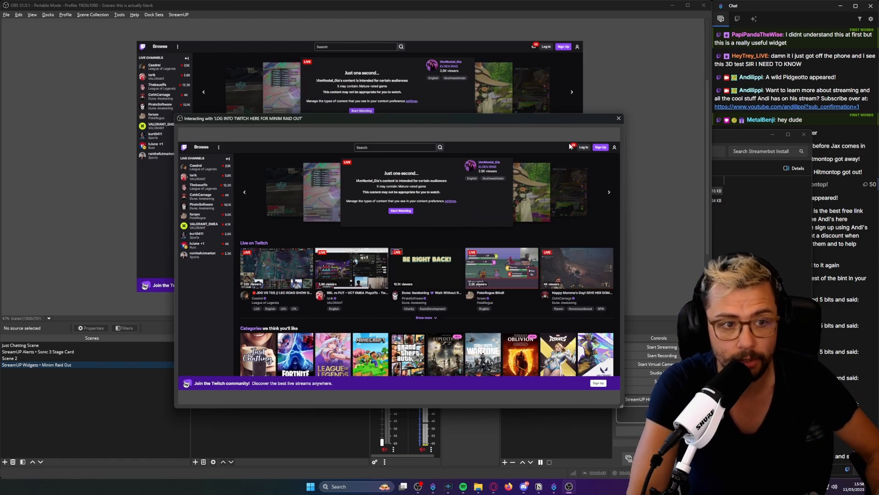
Open and dismiss the Twitch log-in form, and complete the login instructions after closing the interaction window.
click(584, 147)
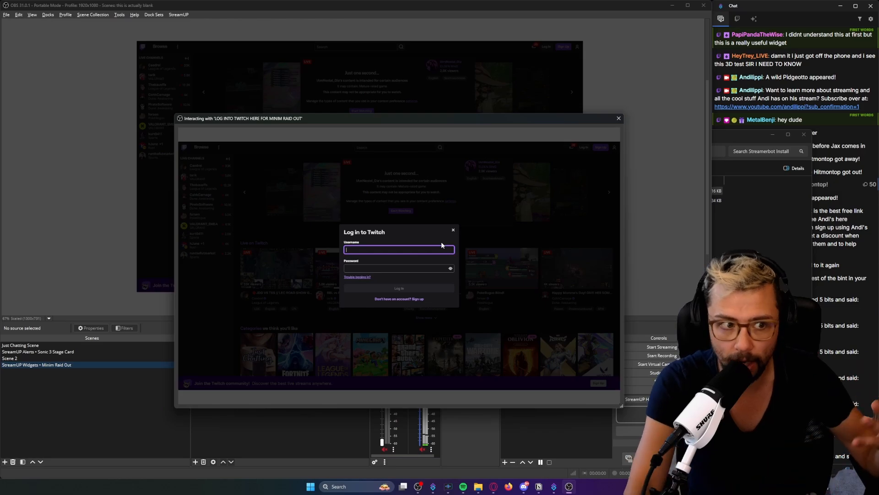
click(453, 230)
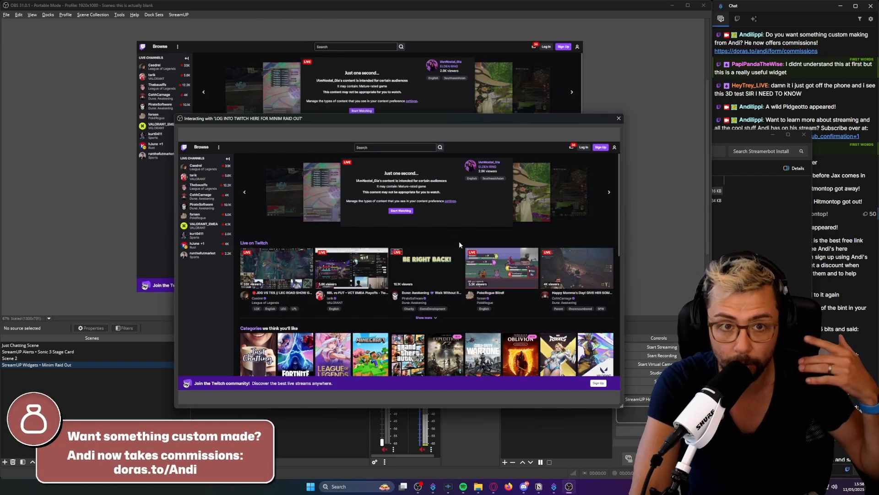
click(619, 119)
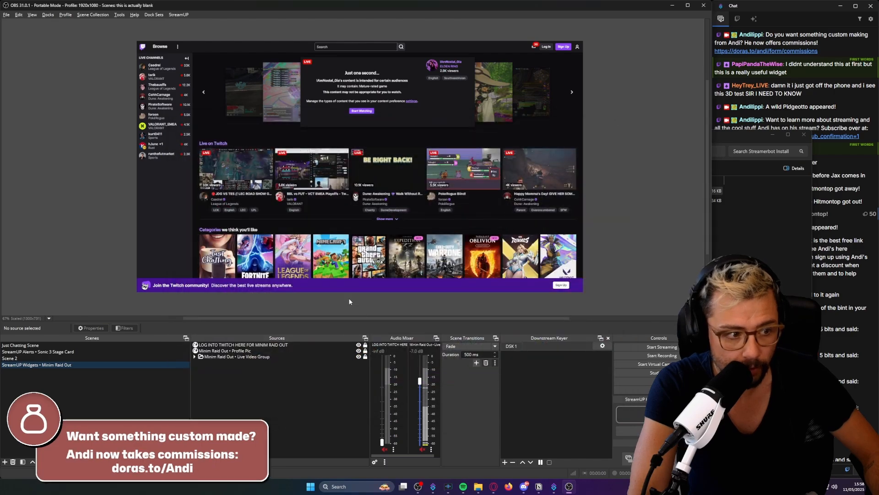
key(alt+Tab)
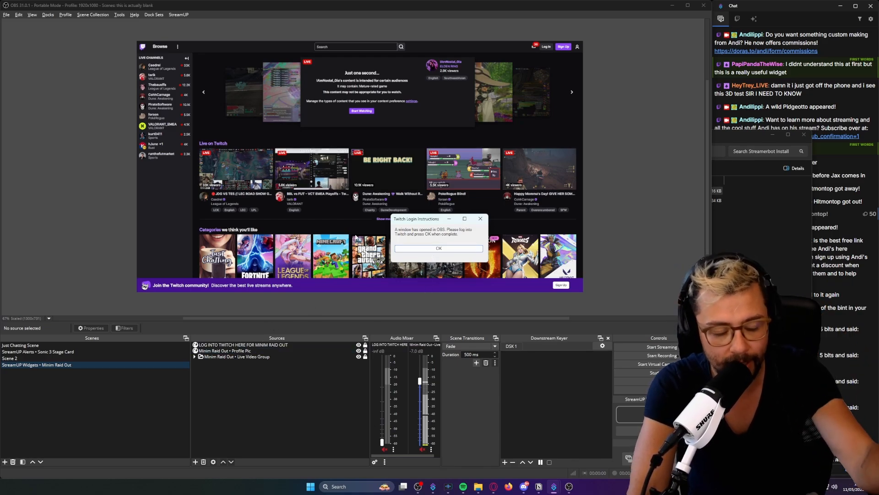
click(443, 250)
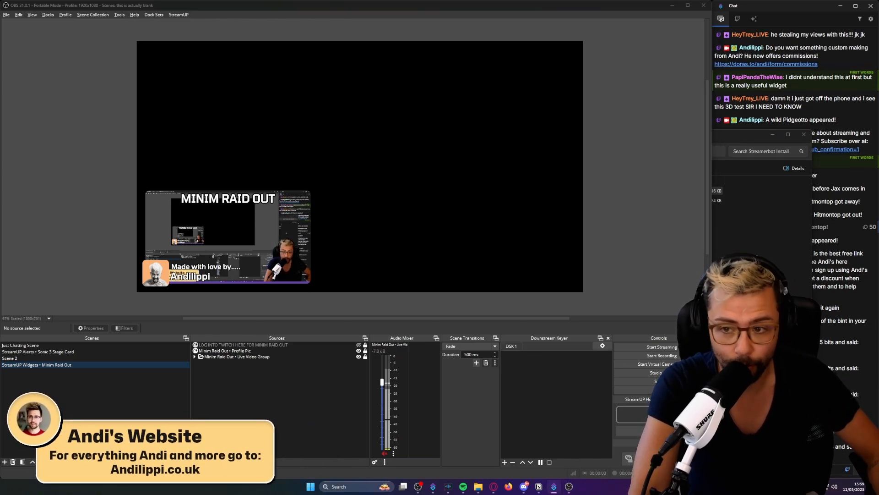
Test the Raid Cancelled trigger of the Minim Raid Out • Main Action in Streamer.bot and return to OBS.
drag(660, 494, 588, 114)
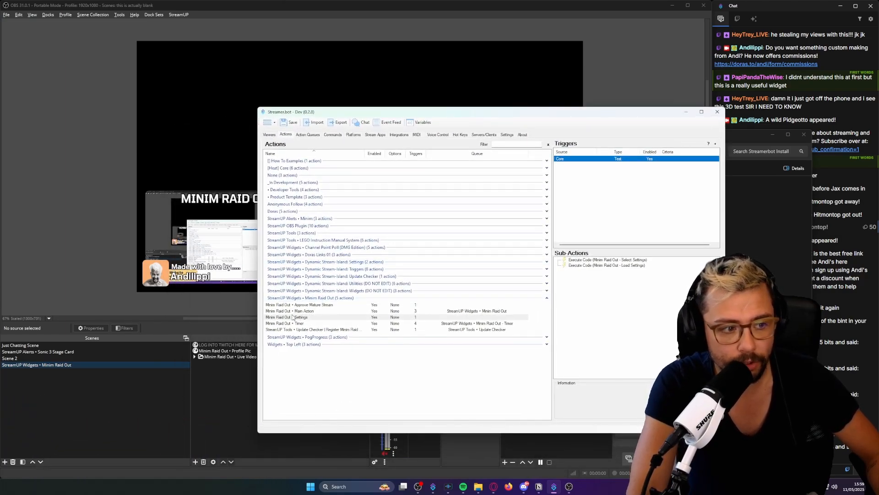
click(326, 312)
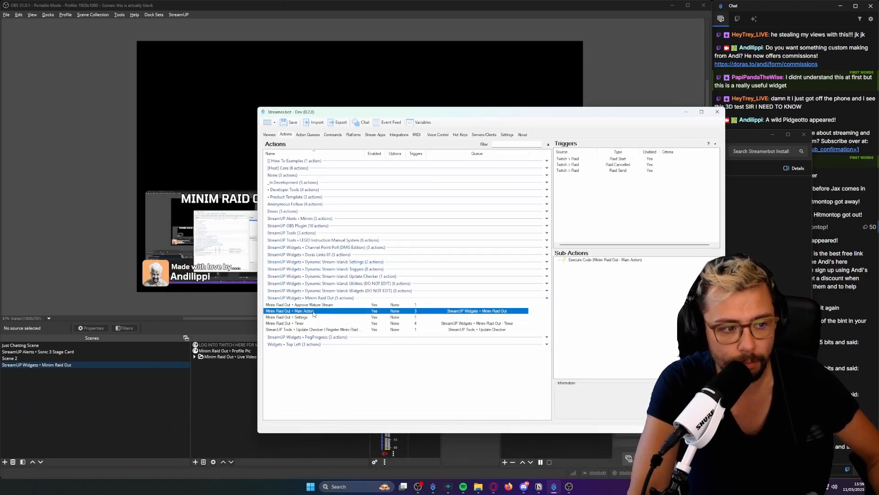
right_click(628, 166)
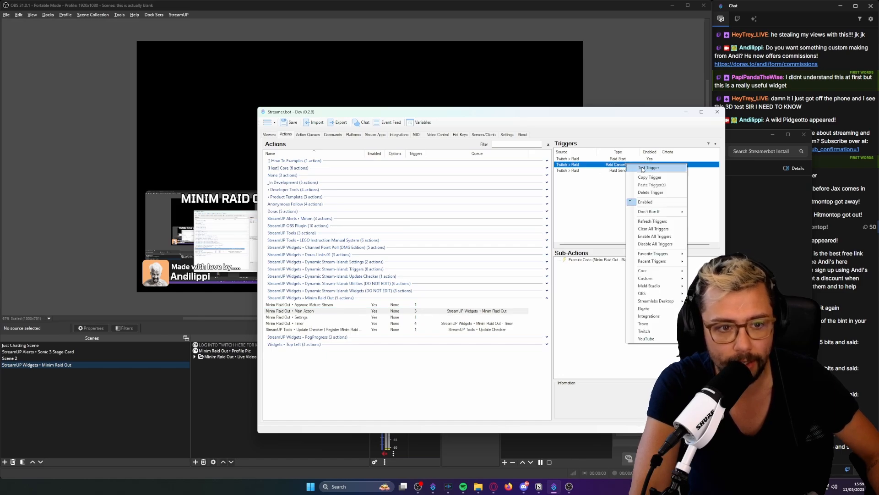
click(642, 168)
click(578, 73)
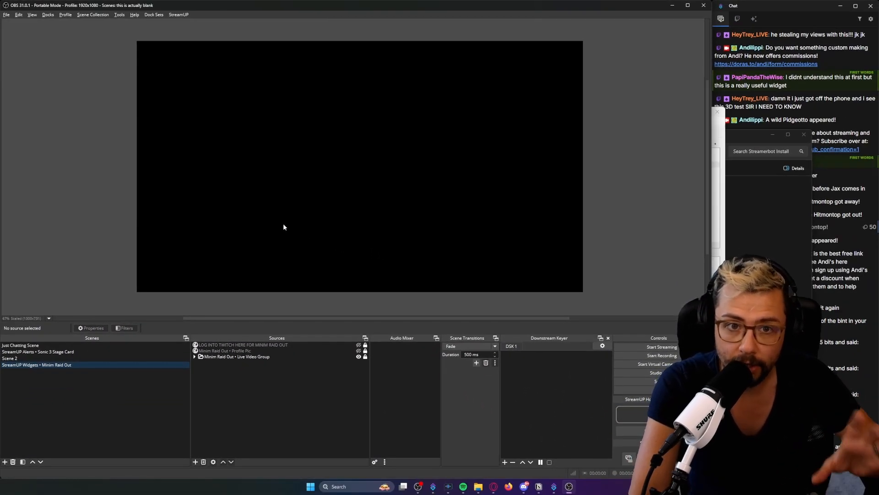
Test the Raid Start trigger of the Minim Raid Out • Main Action in Streamer.bot and bring OBS forward.
click(553, 486)
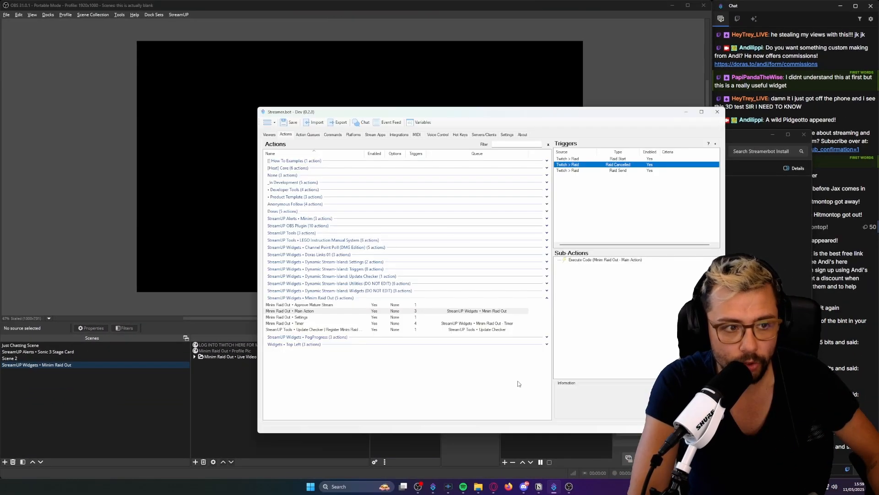
right_click(613, 159)
click(637, 163)
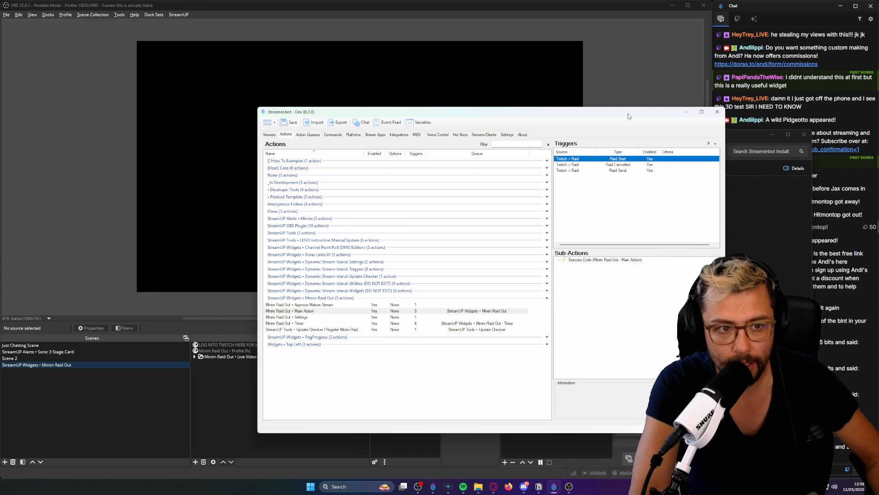
click(630, 89)
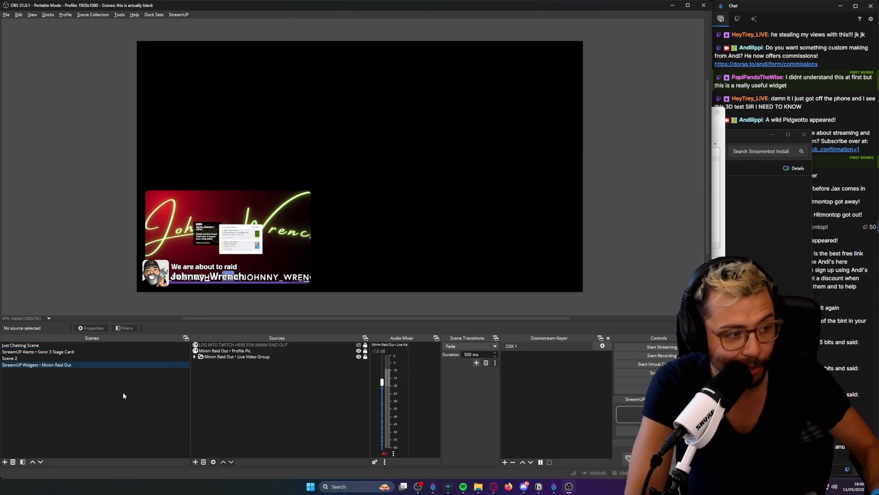
Add the existing StreamUP Widgets • Minim Raid Out scene as a visible source in the Just Chatting Scene.
click(38, 346)
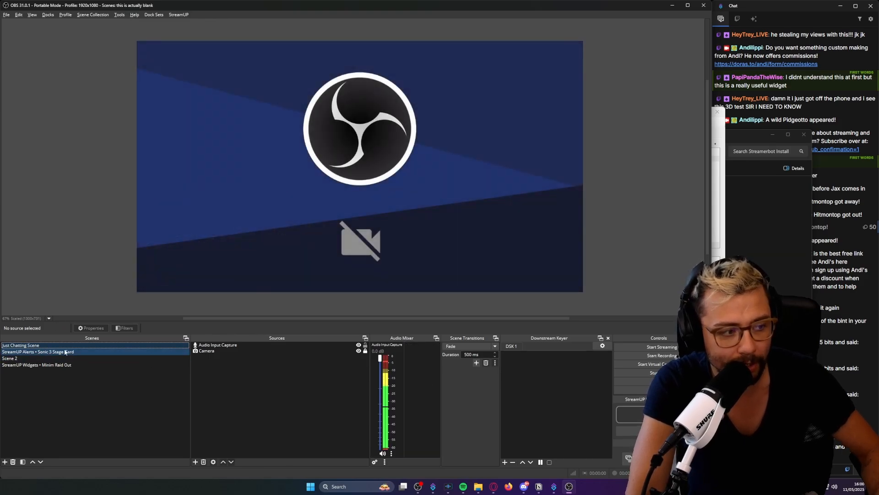
right_click(244, 377)
mouse_move(296, 377)
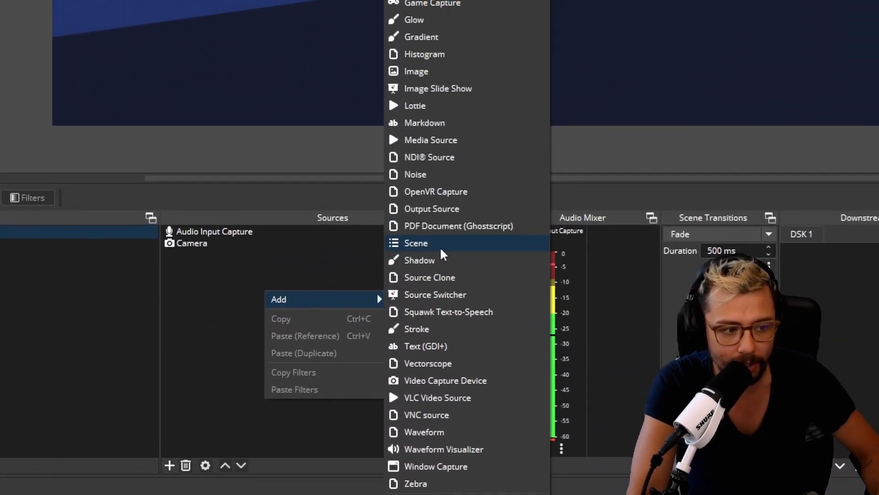
click(330, 355)
click(445, 17)
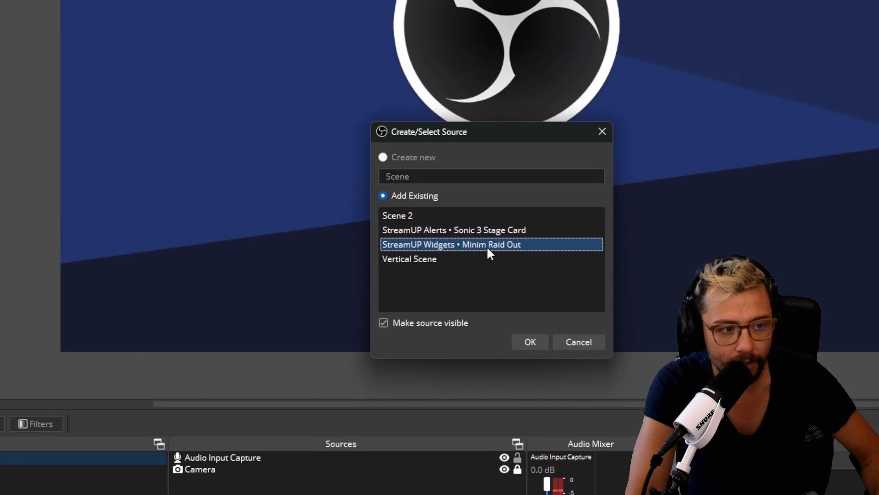
click(531, 342)
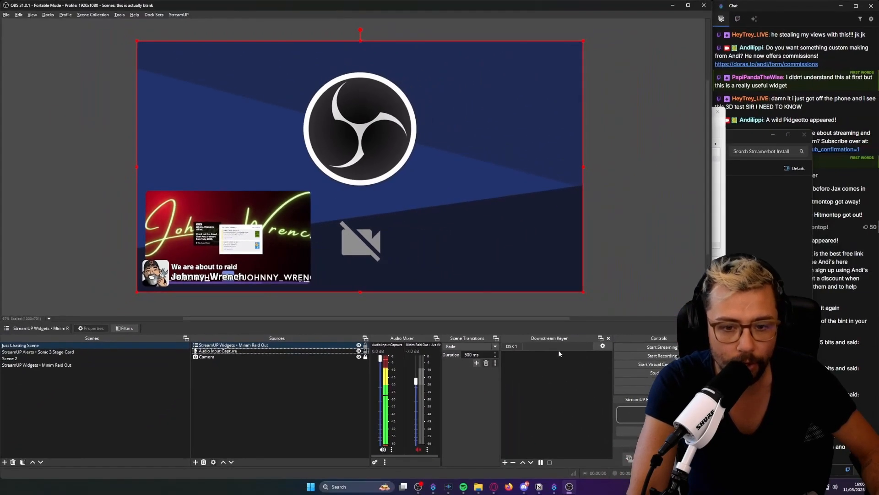